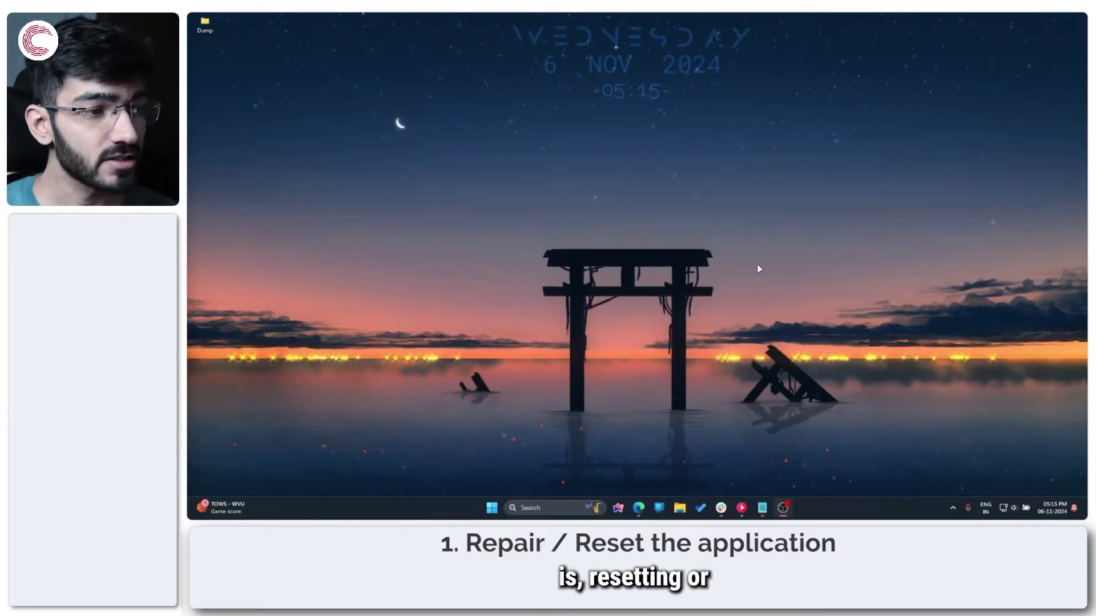
Open the Win+X quick-access menu on the desktop
{"action": "key", "text": "super+x"}
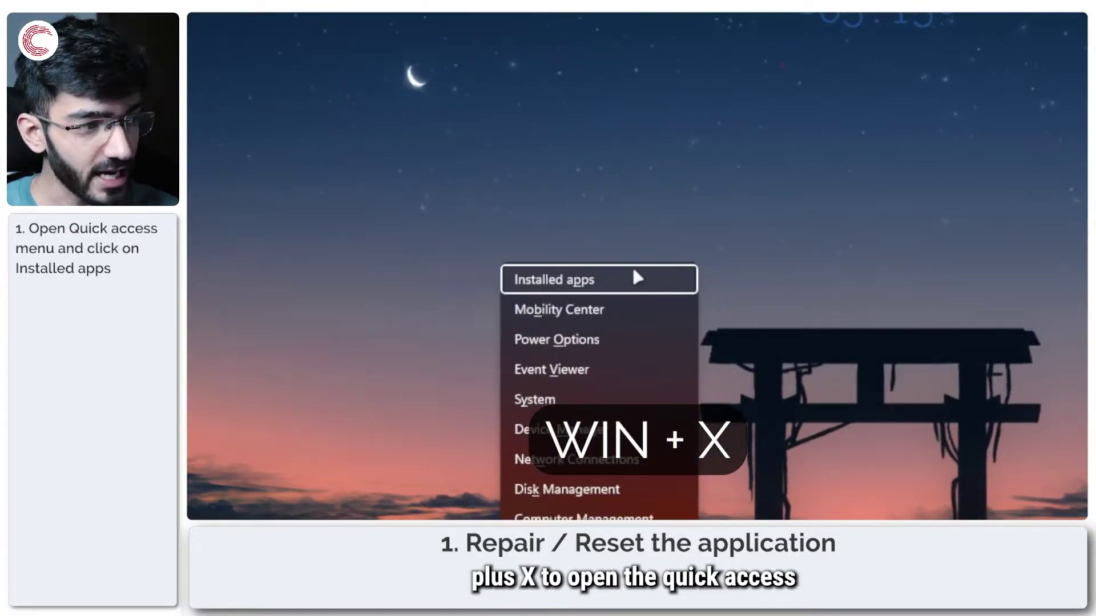
Search Installed apps for 'Omen' and open OMEN Gaming Hub's Advanced options
{"action": "left_click", "coordinate": [633, 274]}
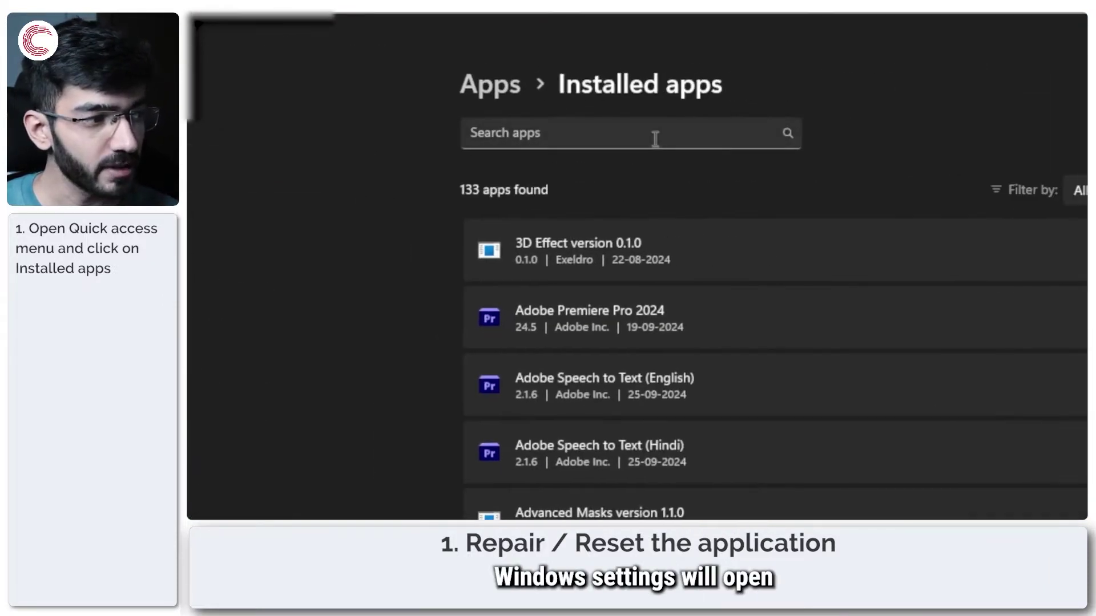
{"action": "left_click", "coordinate": [652, 133]}
{"action": "type", "text": "Omen Hub"}
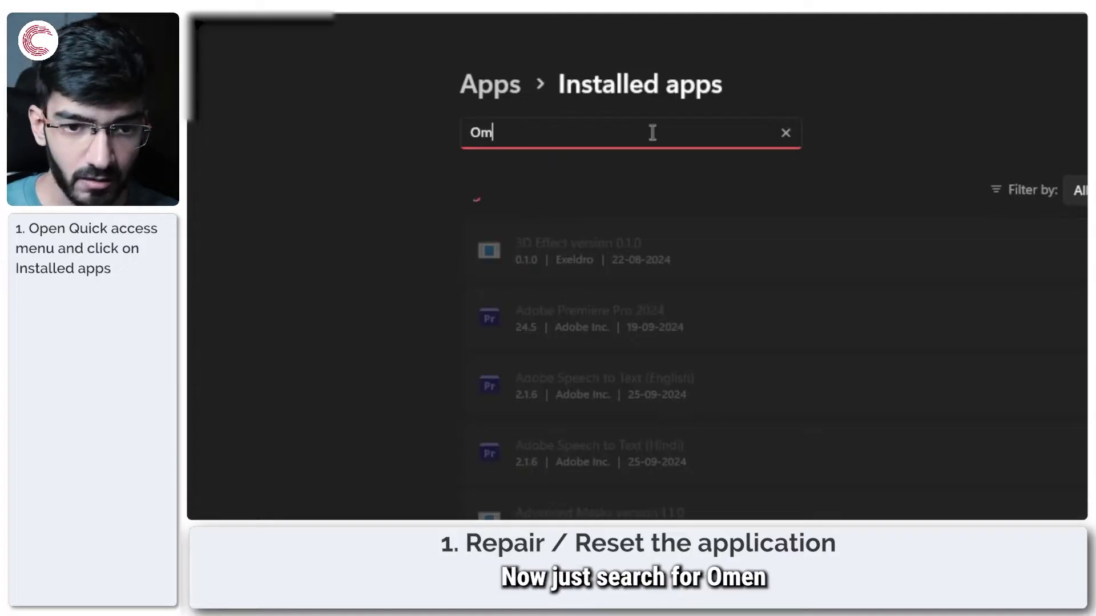
{"action": "key", "text": "BackSpace"}
{"action": "key", "text": "BackSpace"}
{"action": "key", "text": "BackSpace"}
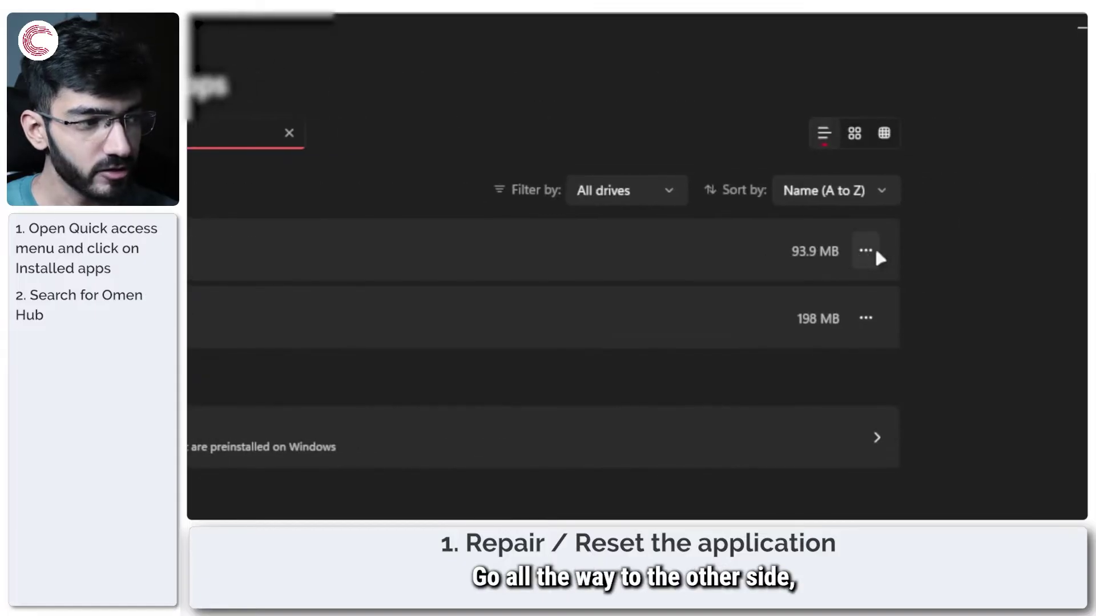
{"action": "left_click", "coordinate": [877, 254]}
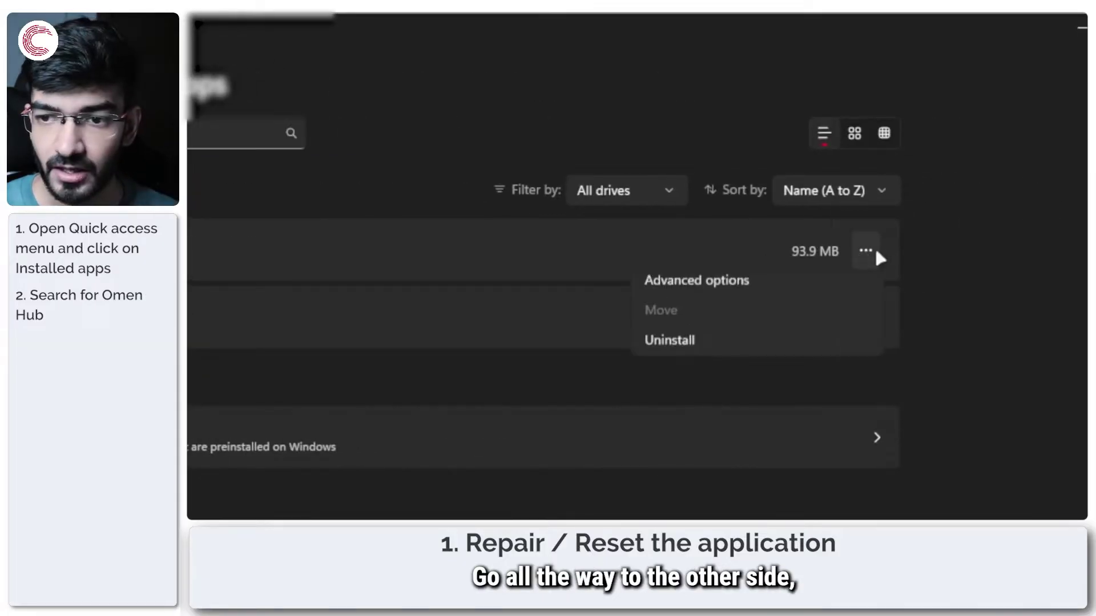
{"action": "left_click", "coordinate": [720, 292]}
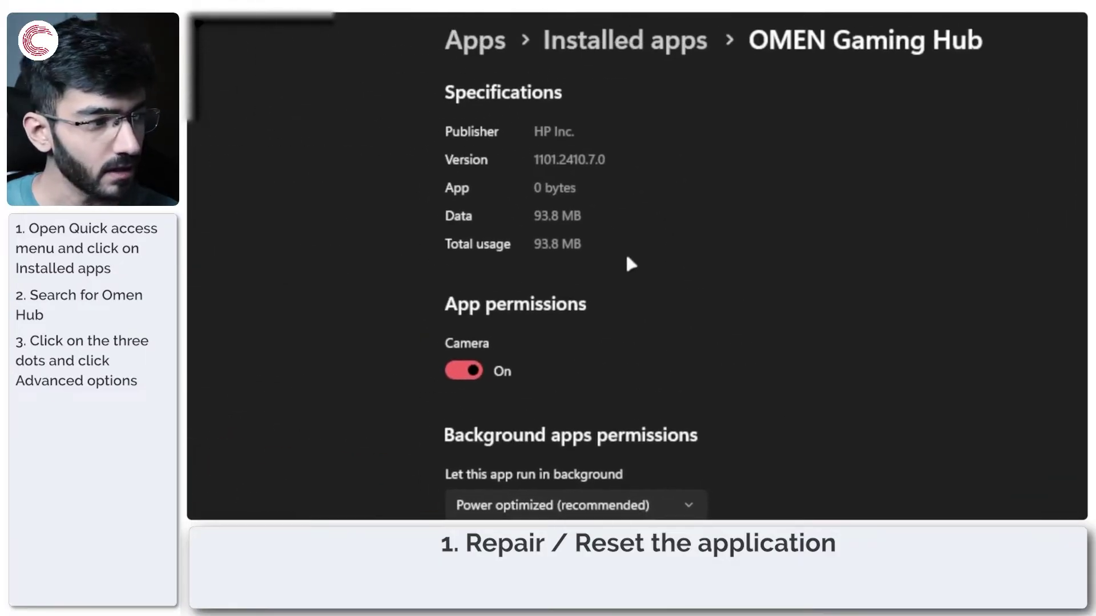
Repair OMEN Gaming Hub from its Reset section, keeping the app's data
{"action": "scroll", "coordinate": [728, 365], "scroll_direction": "down", "scroll_amount": 8}
{"action": "scroll", "coordinate": [725, 362], "scroll_direction": "up", "scroll_amount": 2}
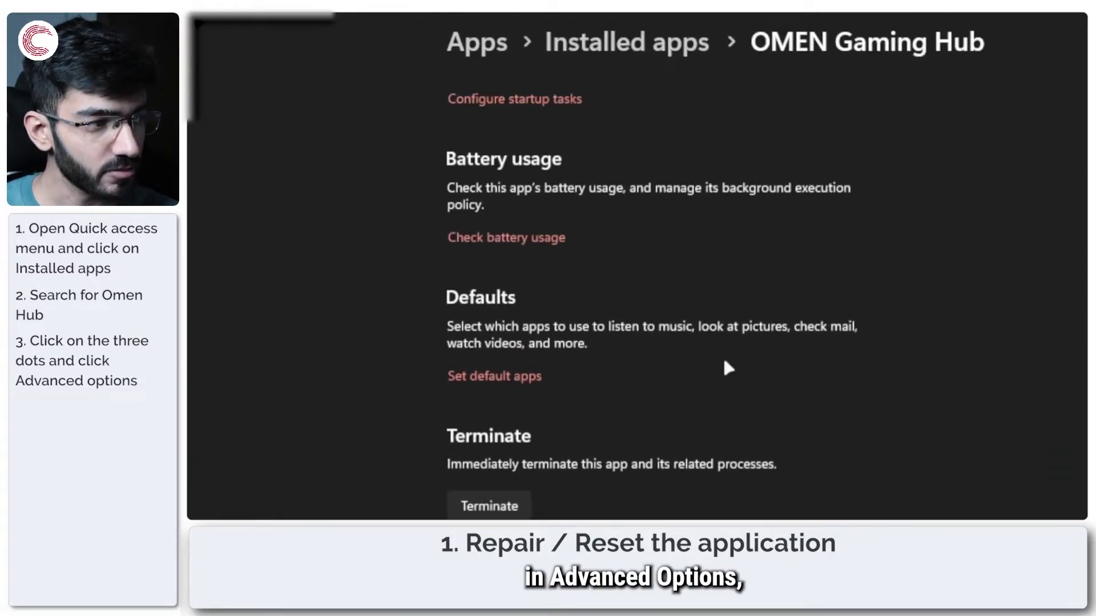
{"action": "scroll", "coordinate": [724, 363], "scroll_direction": "down", "scroll_amount": 5}
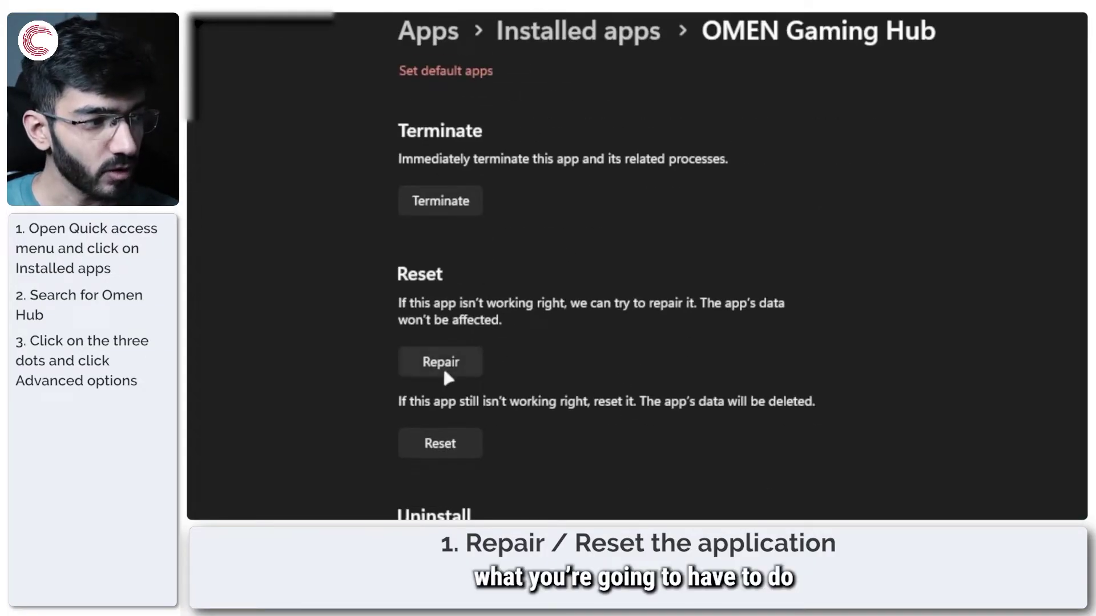
{"action": "left_click", "coordinate": [445, 371]}
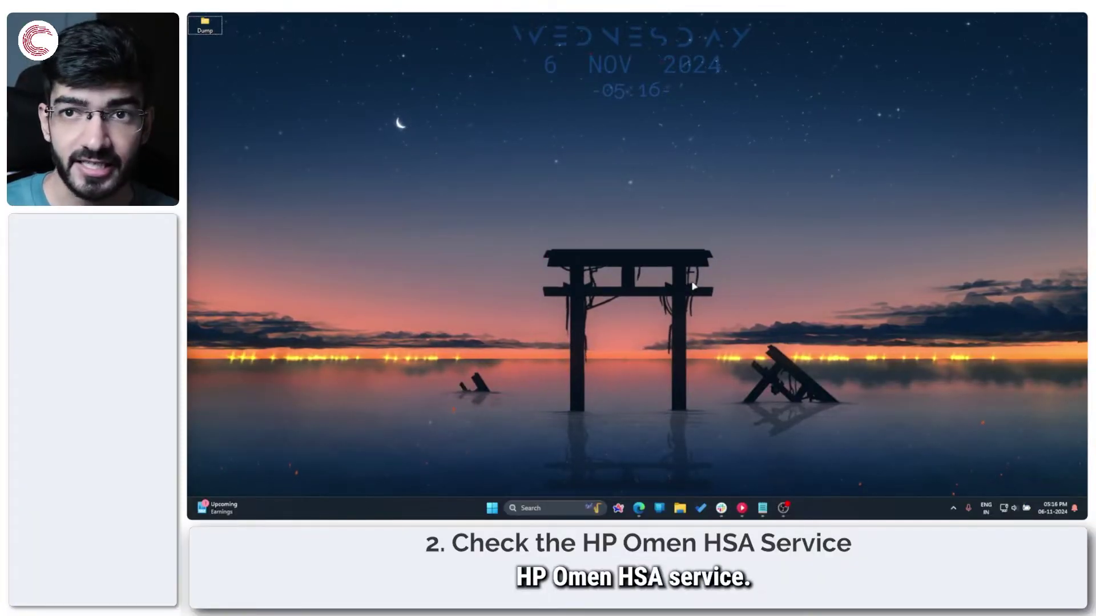
Launch the Services console by searching 'services' from Start
{"action": "key", "text": "super"}
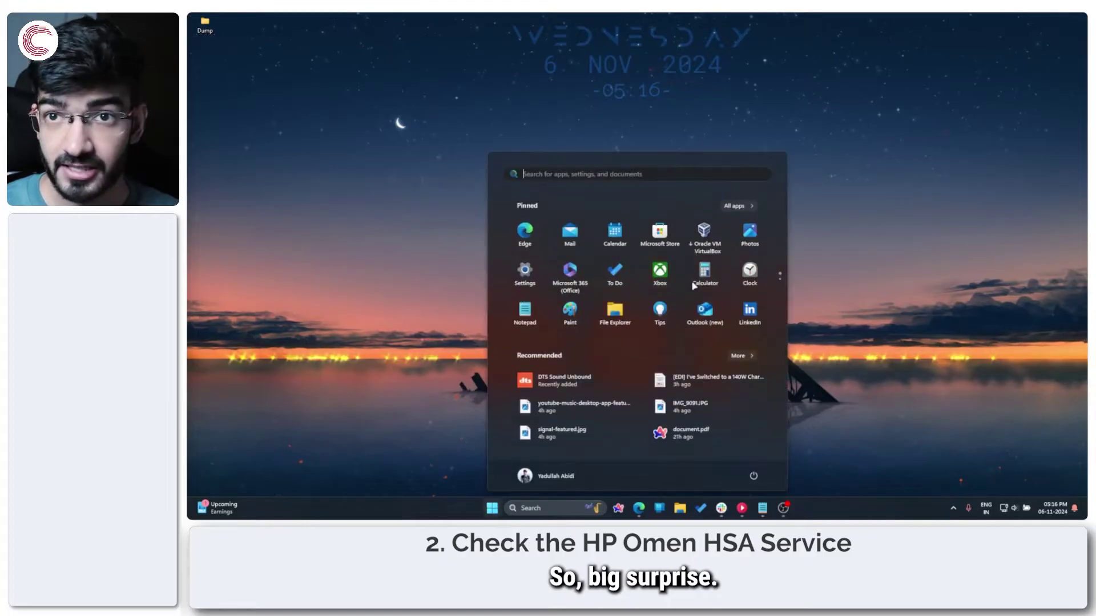
{"action": "key", "text": "super"}
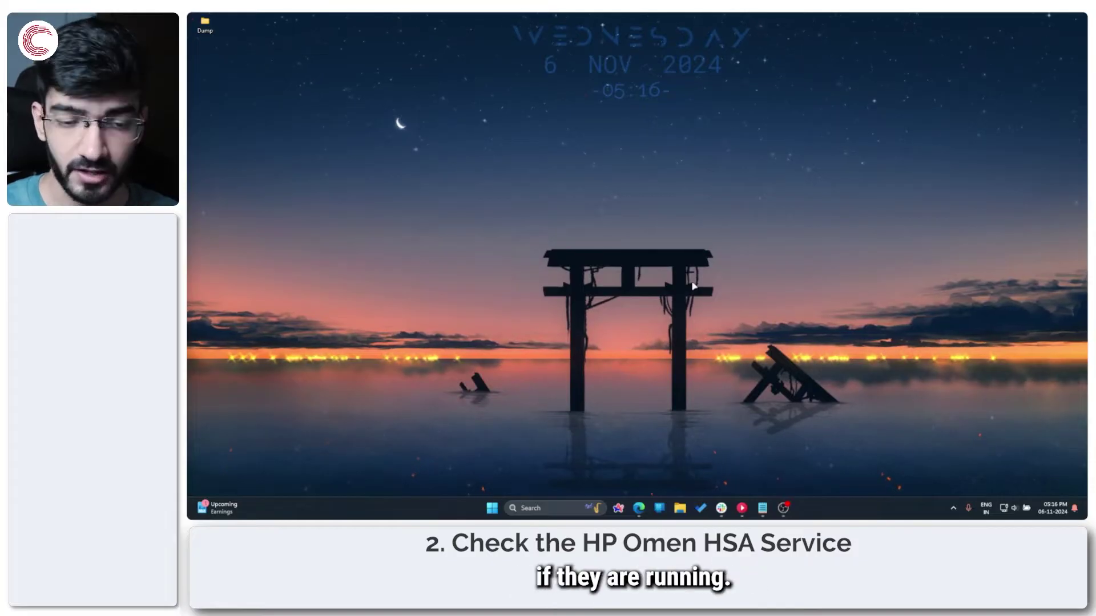
{"action": "key", "text": "super"}
{"action": "type", "text": "services"}
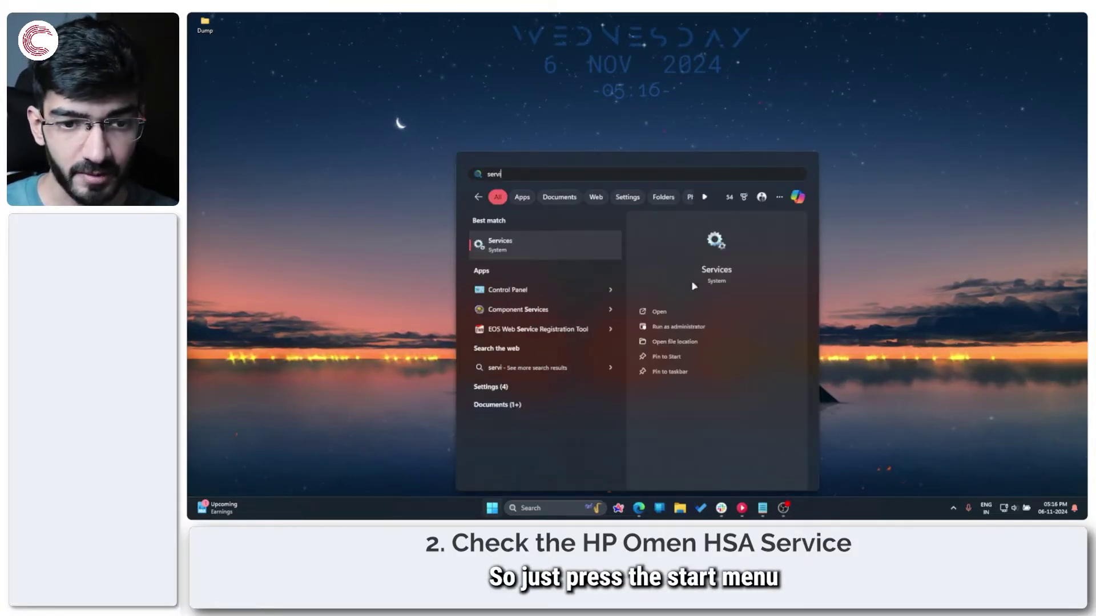
{"action": "left_click", "coordinate": [550, 247]}
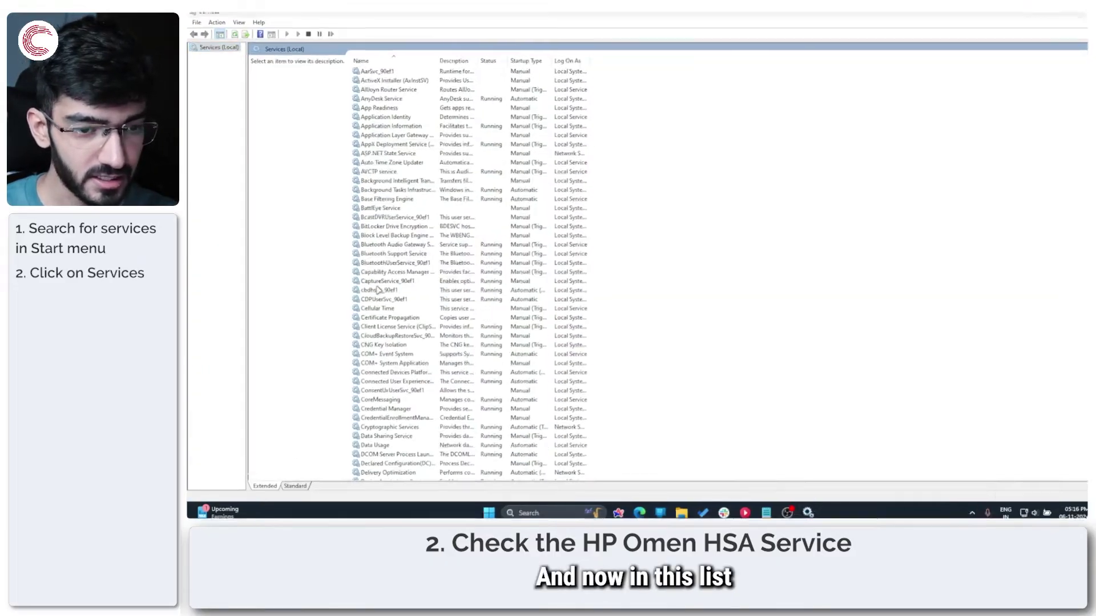
Open the HP Omen HSA Service properties to confirm Automatic startup and Running status
{"action": "scroll", "coordinate": [409, 246], "scroll_direction": "down", "scroll_amount": 3}
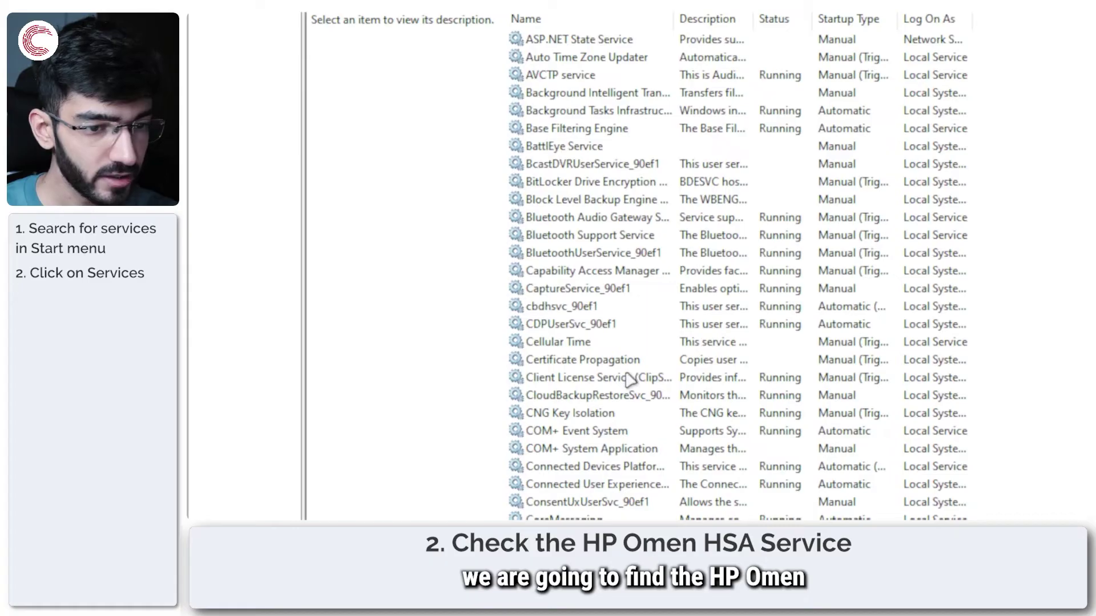
{"action": "scroll", "coordinate": [629, 380], "scroll_direction": "down", "scroll_amount": 15}
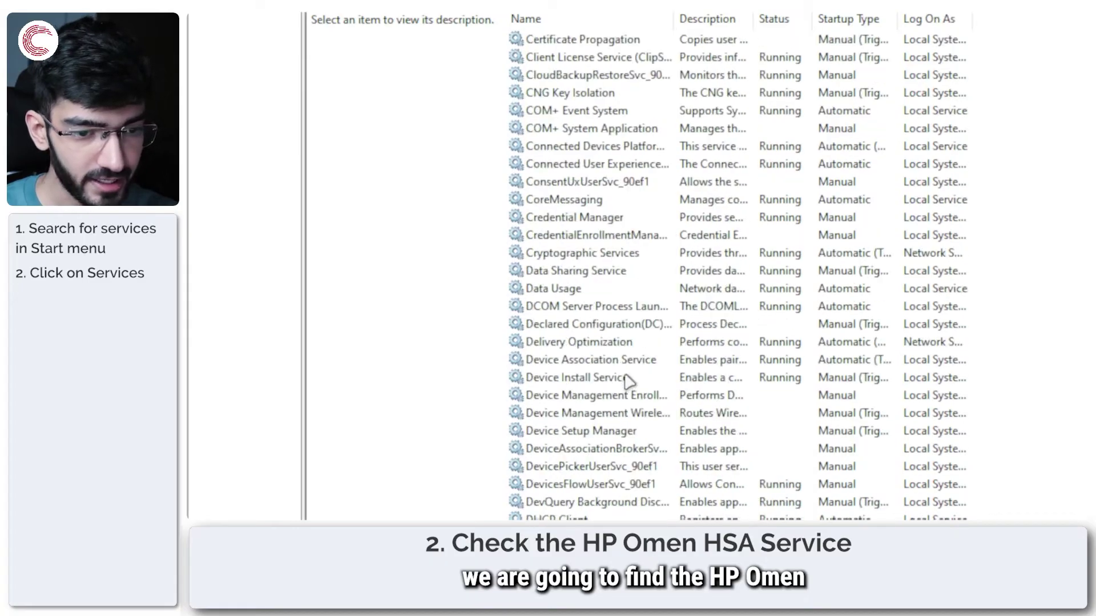
{"action": "scroll", "coordinate": [627, 382], "scroll_direction": "down", "scroll_amount": 8}
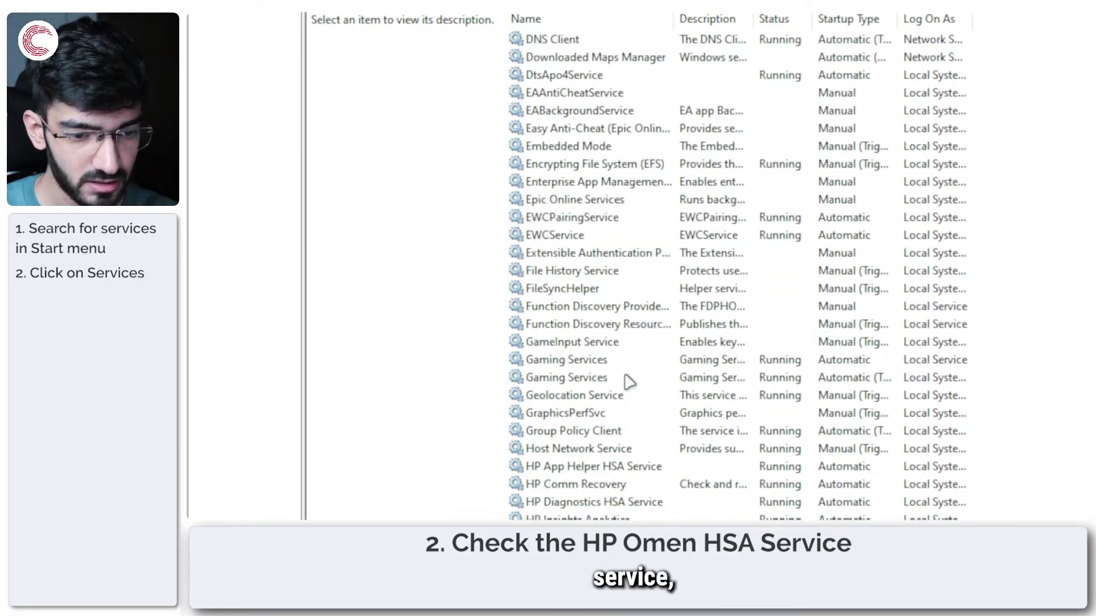
{"action": "left_click", "coordinate": [609, 275]}
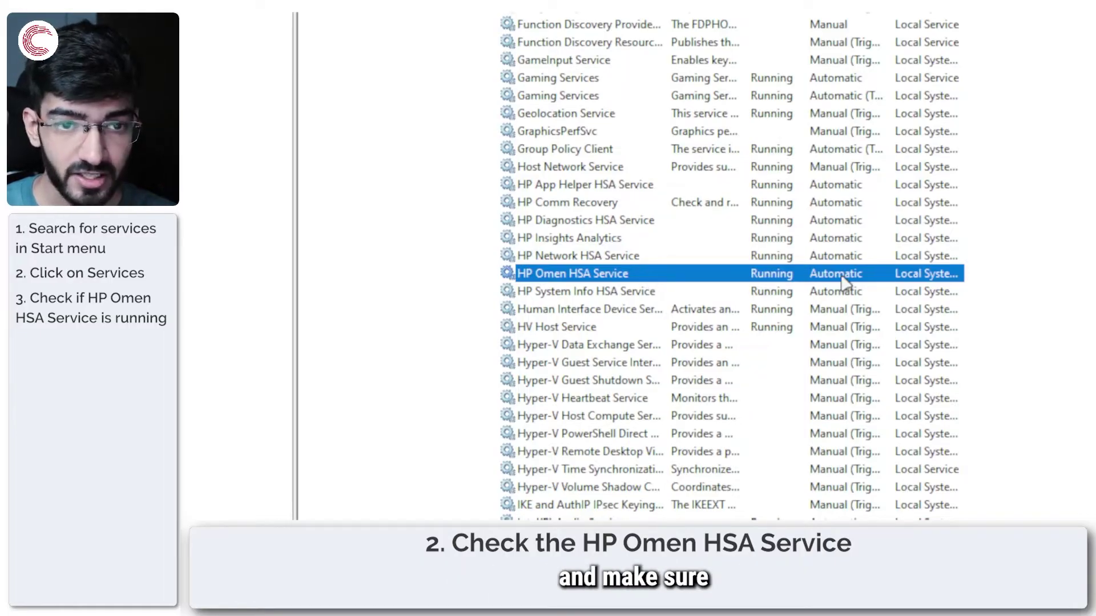
{"action": "right_click", "coordinate": [708, 276]}
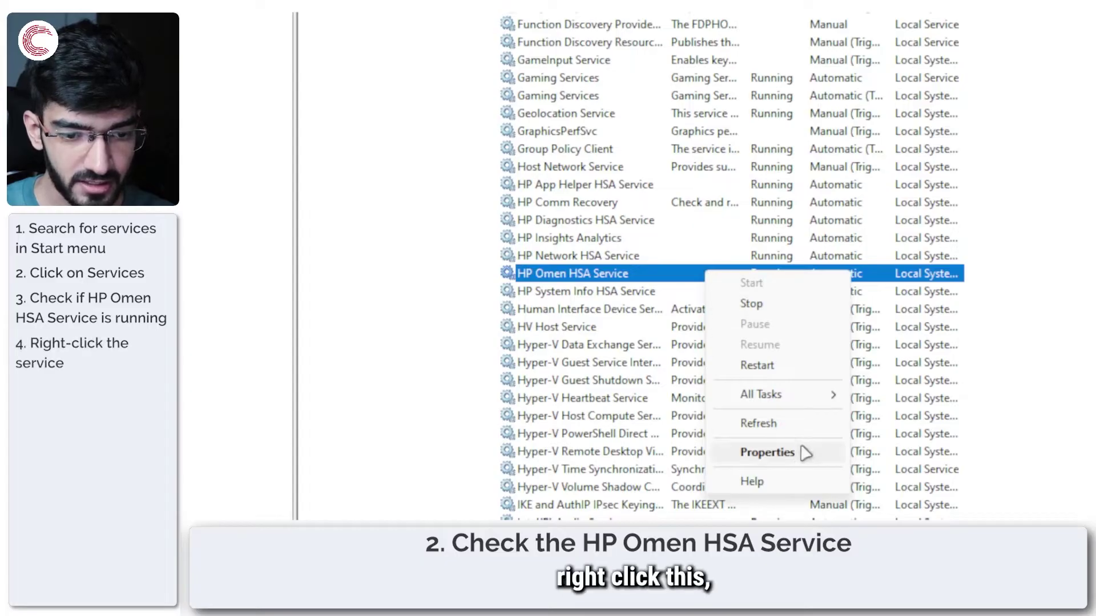
{"action": "left_click", "coordinate": [767, 453]}
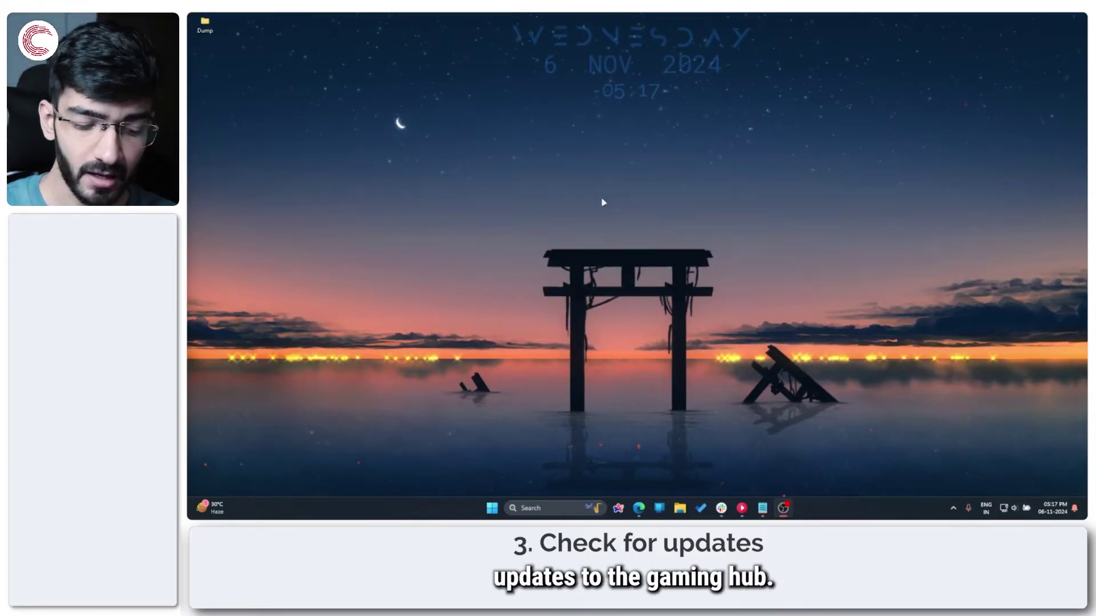
Launch Microsoft Store and check for app updates under Updates & downloads
{"action": "key", "text": "super"}
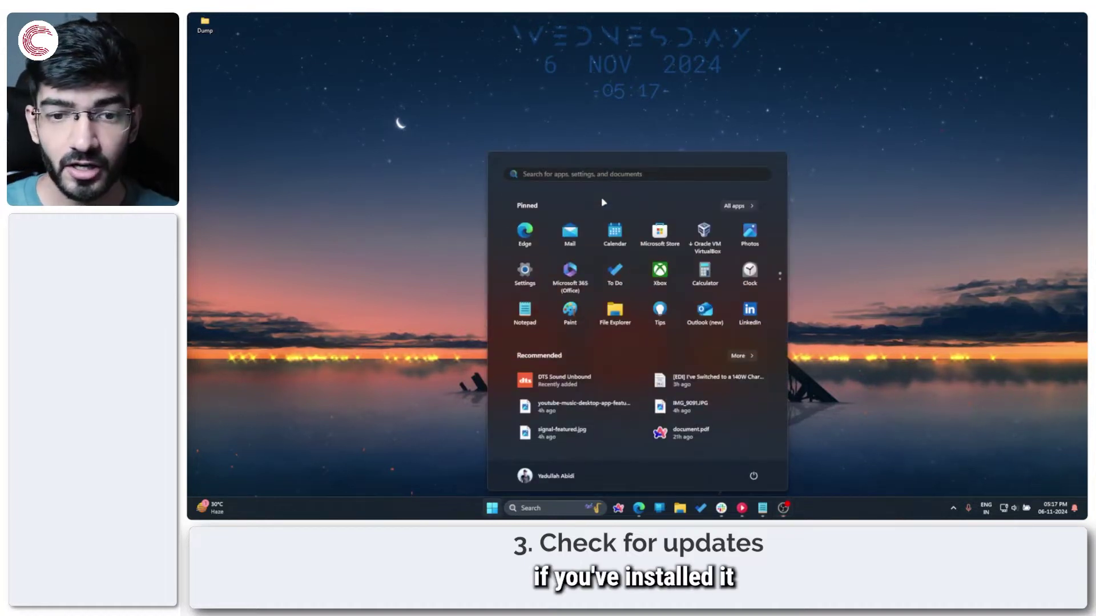
{"action": "left_click", "coordinate": [660, 231]}
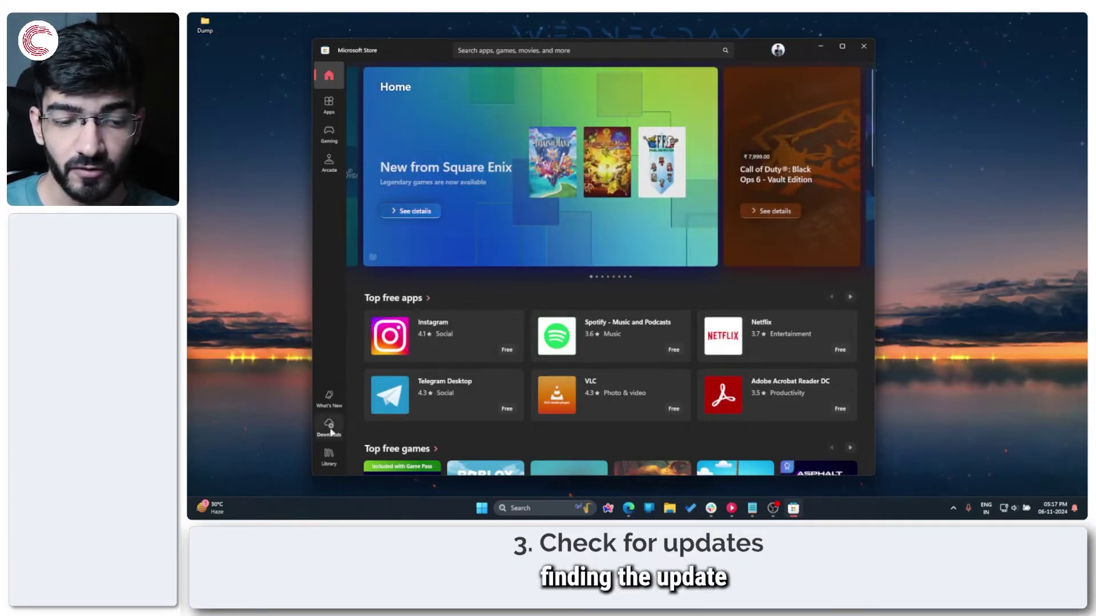
{"action": "left_click", "coordinate": [330, 429]}
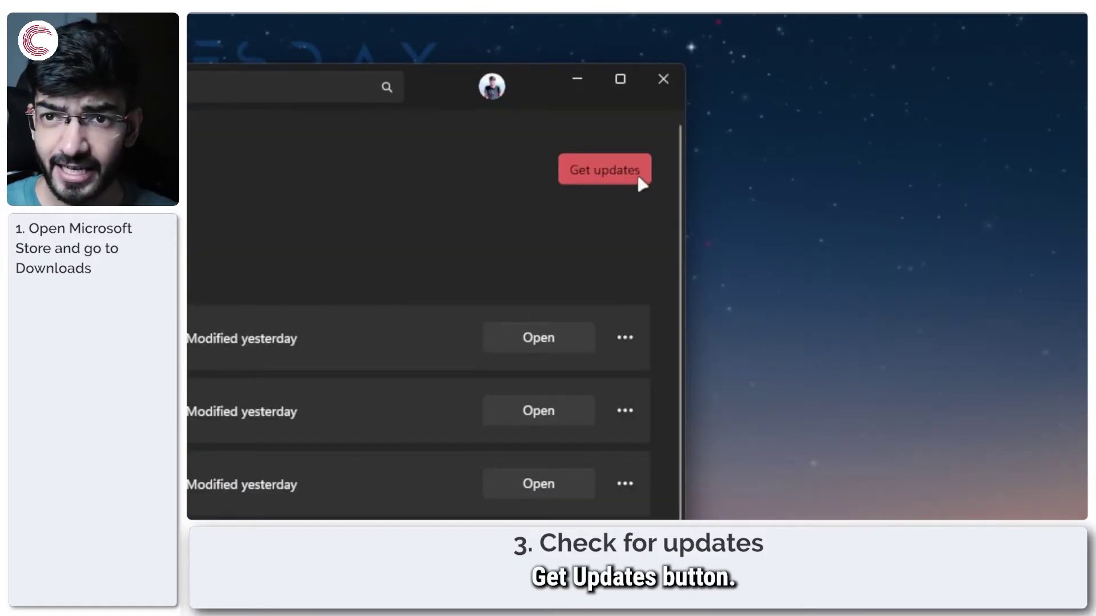
{"action": "left_click", "coordinate": [632, 179]}
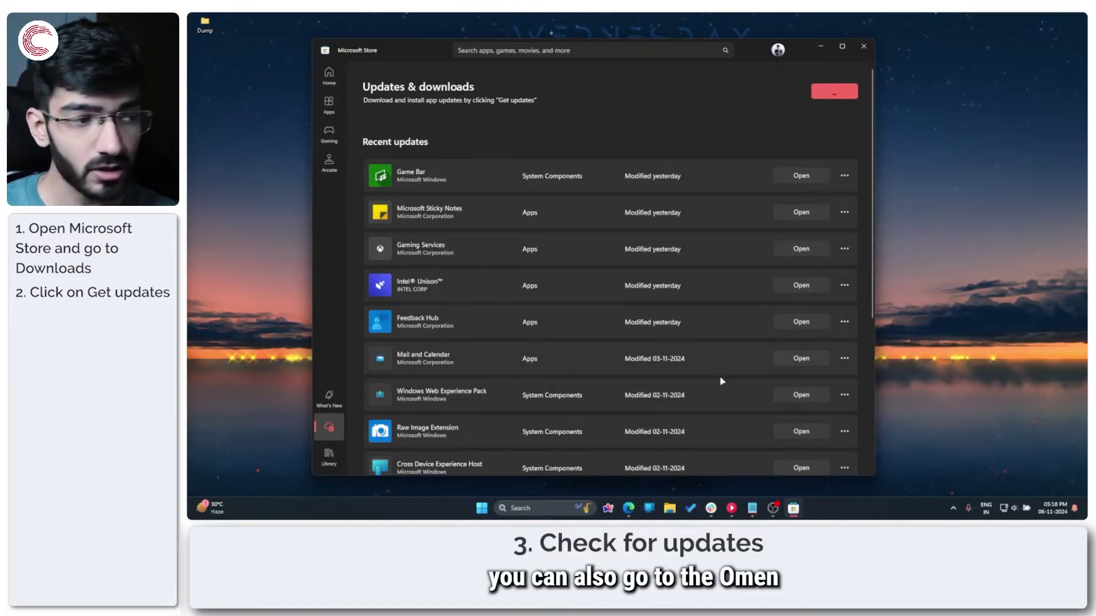
View the OMEN Gaming Hub section on omen.com in a new browser tab, then close it
{"action": "left_click", "coordinate": [628, 508]}
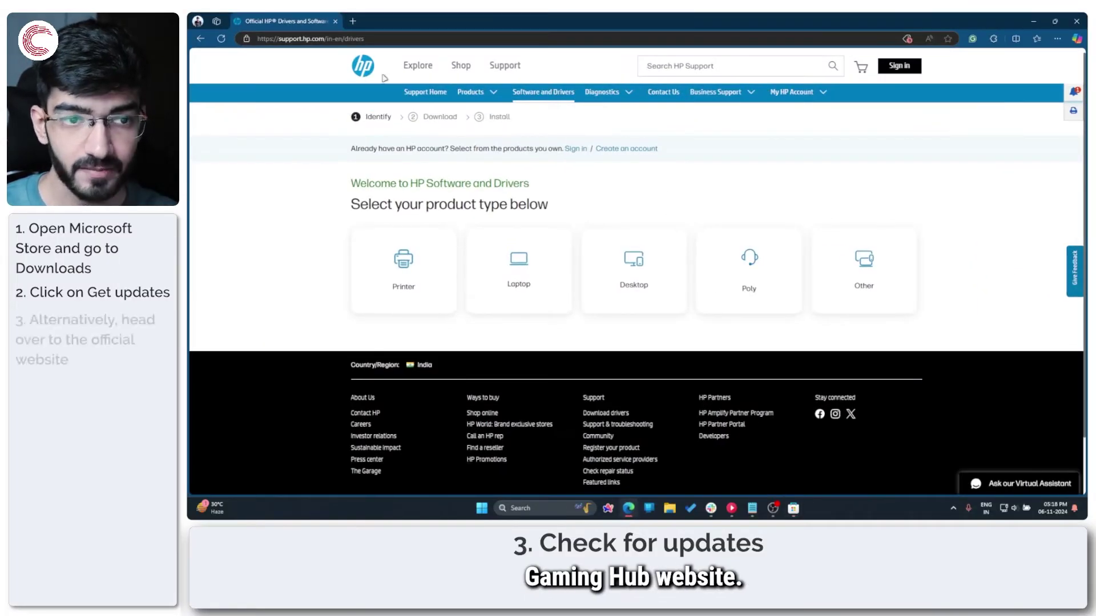
{"action": "left_click", "coordinate": [352, 21]}
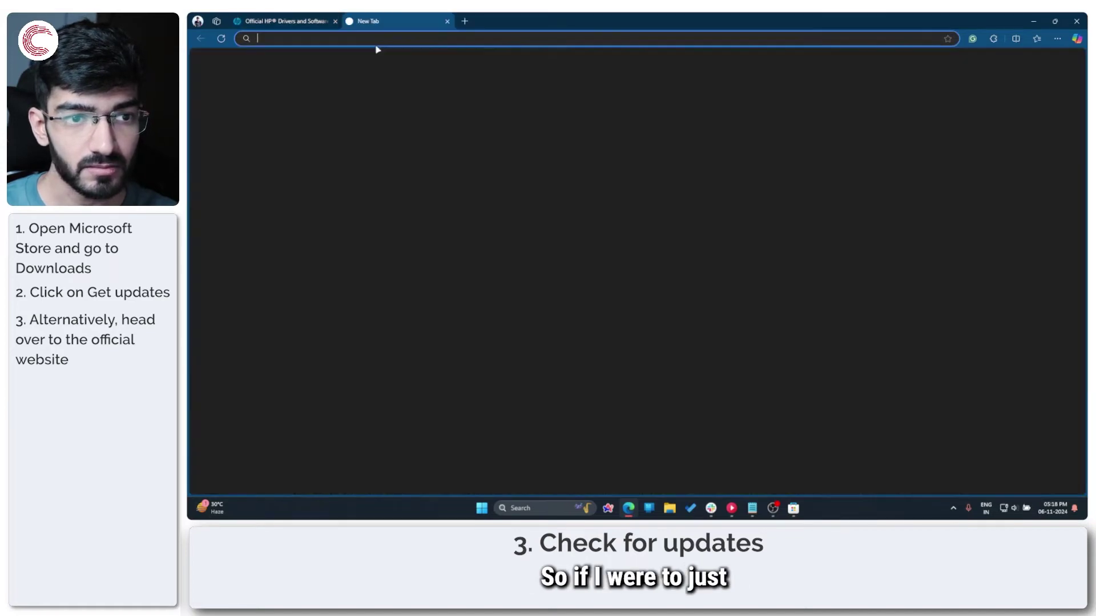
{"action": "type", "text": "omen.c"}
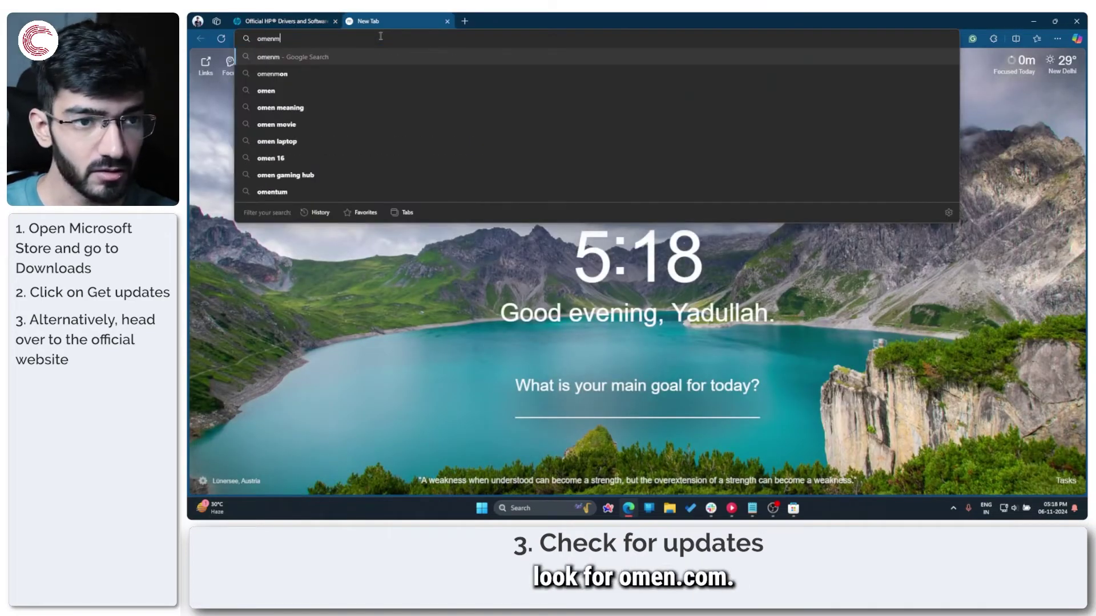
{"action": "left_click", "coordinate": [497, 192]}
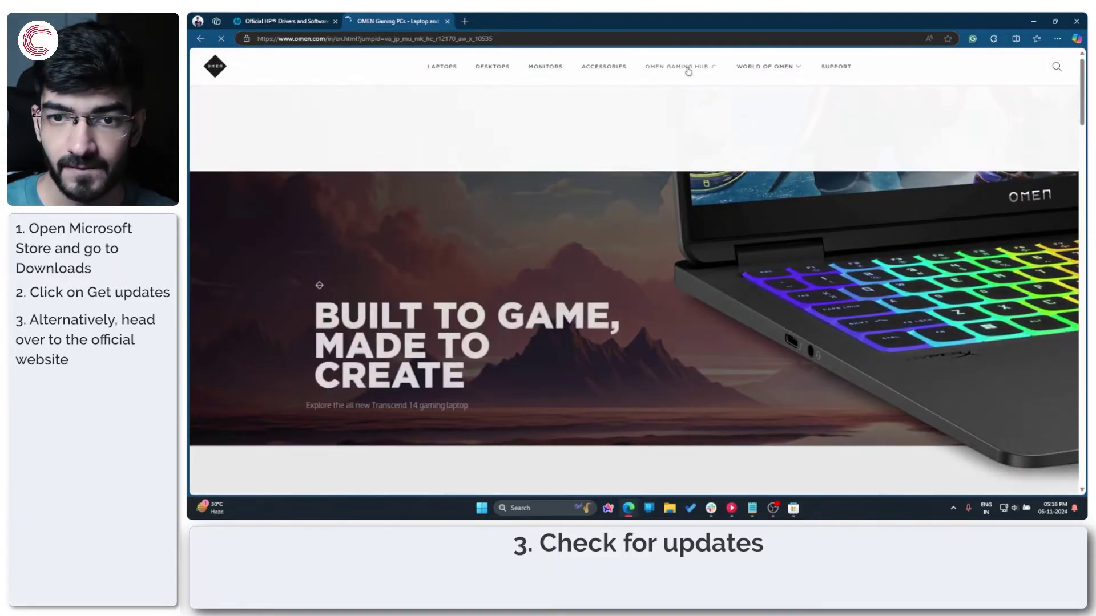
{"action": "left_click", "coordinate": [688, 70]}
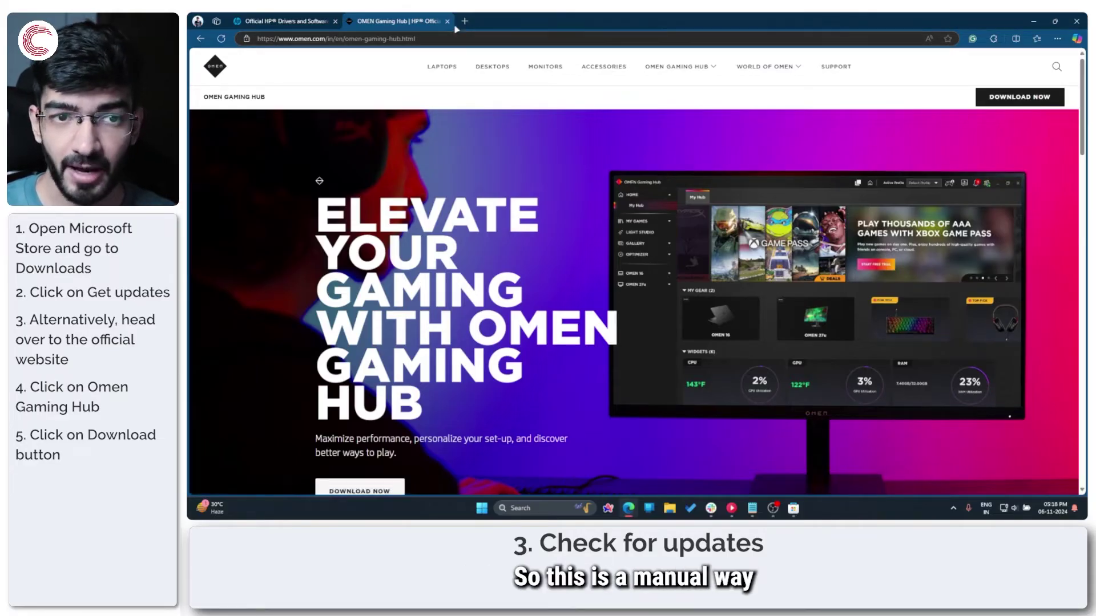
{"action": "left_click", "coordinate": [447, 21]}
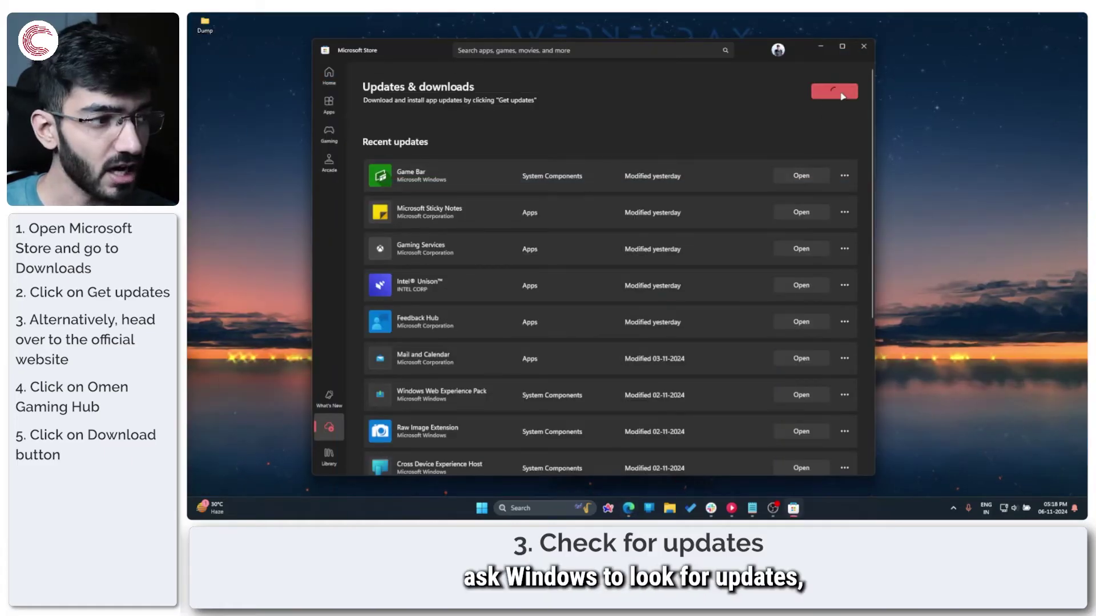
{"action": "scroll", "coordinate": [613, 246], "scroll_direction": "down", "scroll_amount": 5}
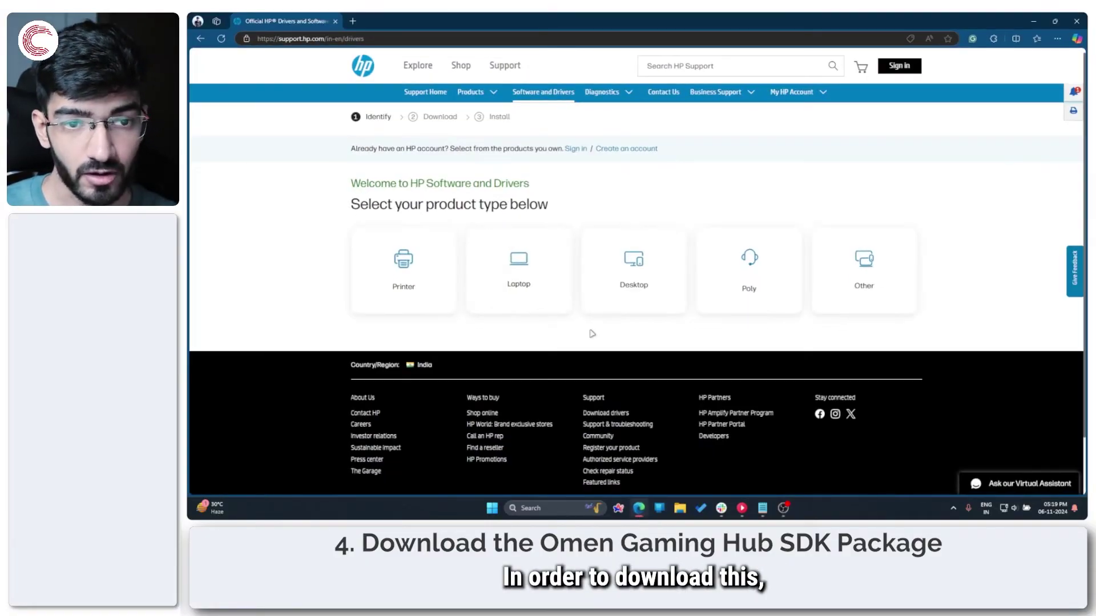
Choose Laptop on HP Support and select the OMEN Transcend 14 inch Gaming Laptop PC 14-fb0000
{"action": "left_click", "coordinate": [391, 39]}
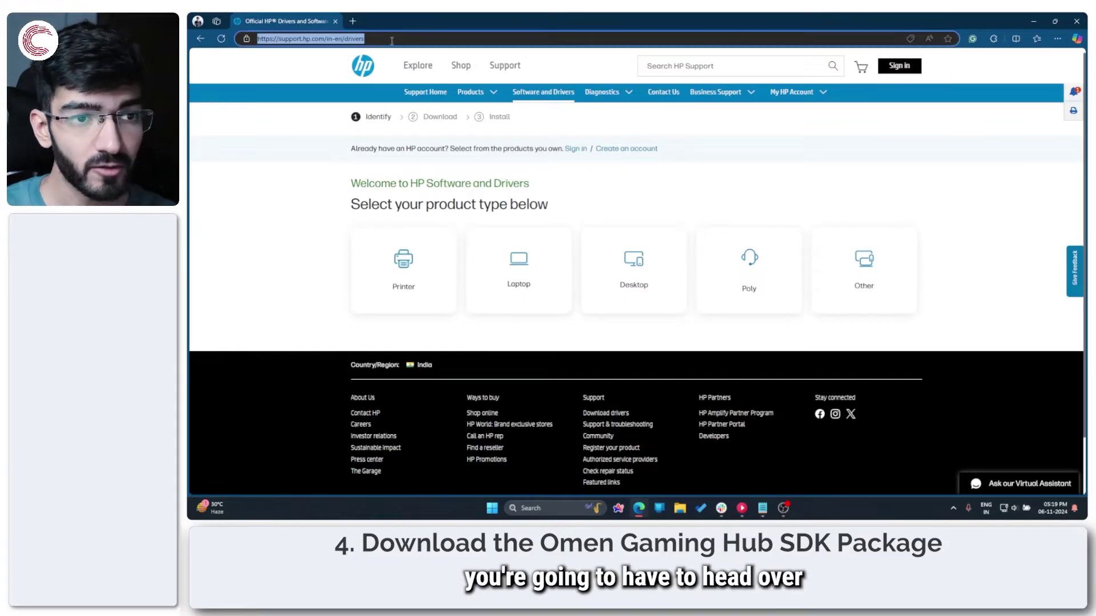
{"action": "left_click", "coordinate": [303, 170]}
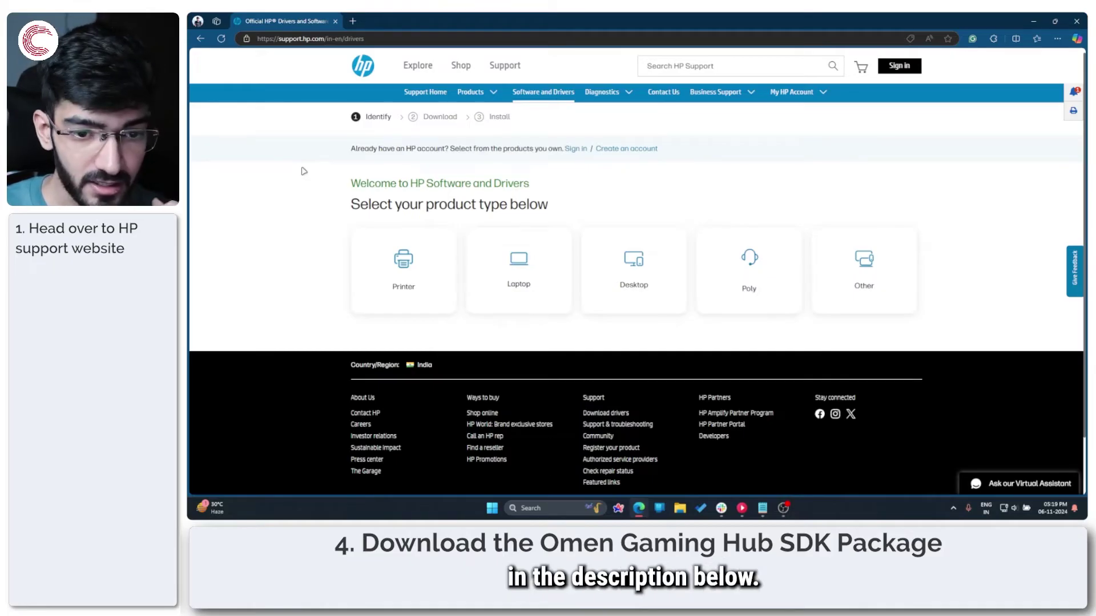
{"action": "left_click", "coordinate": [536, 273]}
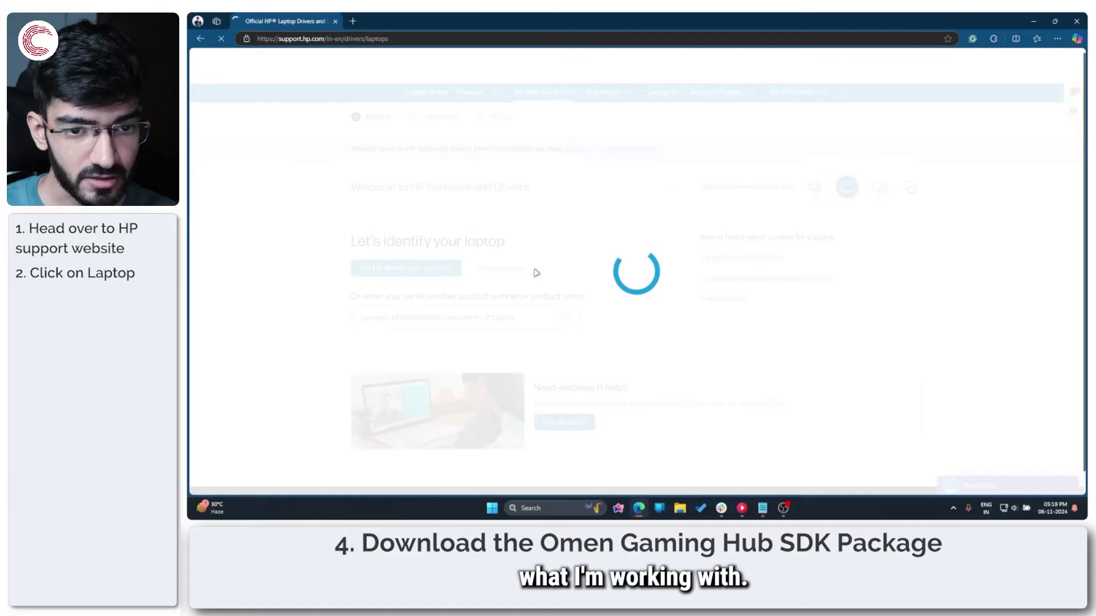
{"action": "left_click", "coordinate": [521, 295]}
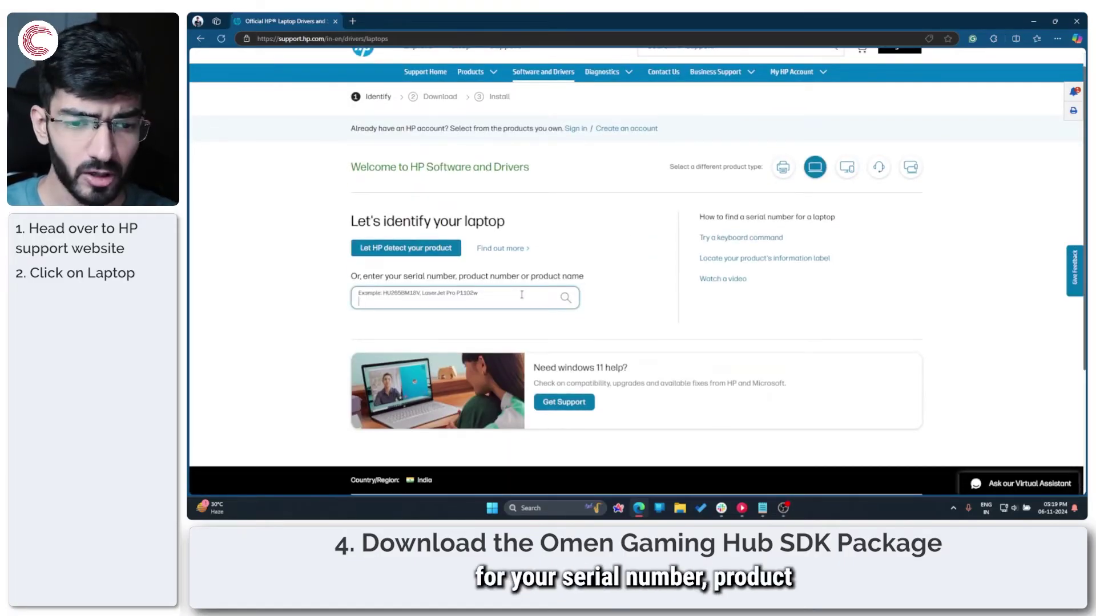
{"action": "type", "text": "HP OMen"}
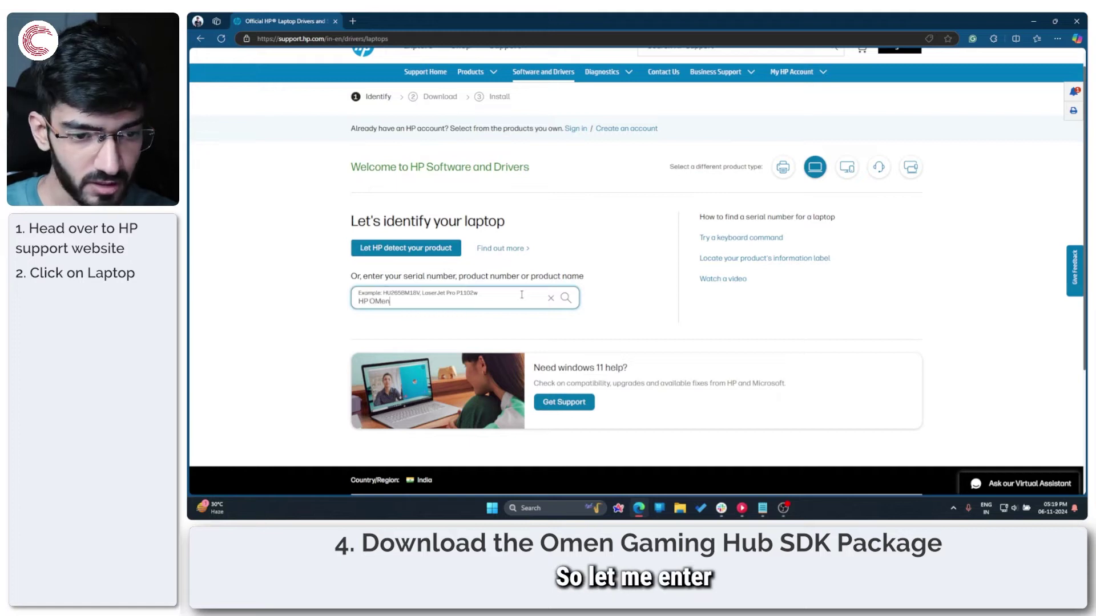
{"action": "key", "text": "BackSpace"}
{"action": "key", "text": "BackSpace"}
{"action": "key", "text": "BackSpace"}
{"action": "type", "text": "men L"}
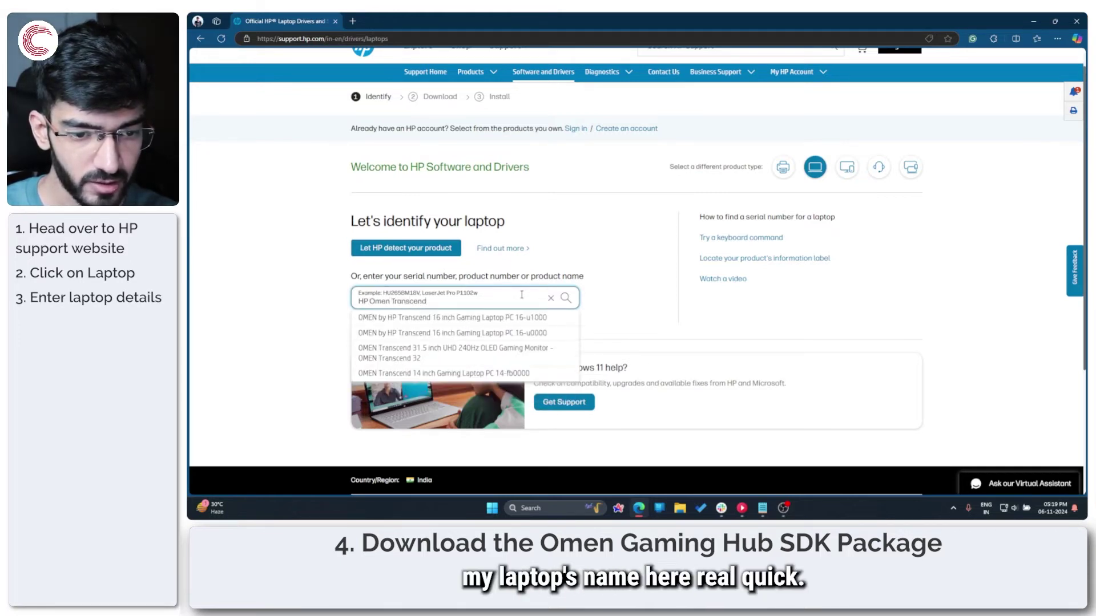
{"action": "left_click", "coordinate": [456, 373]}
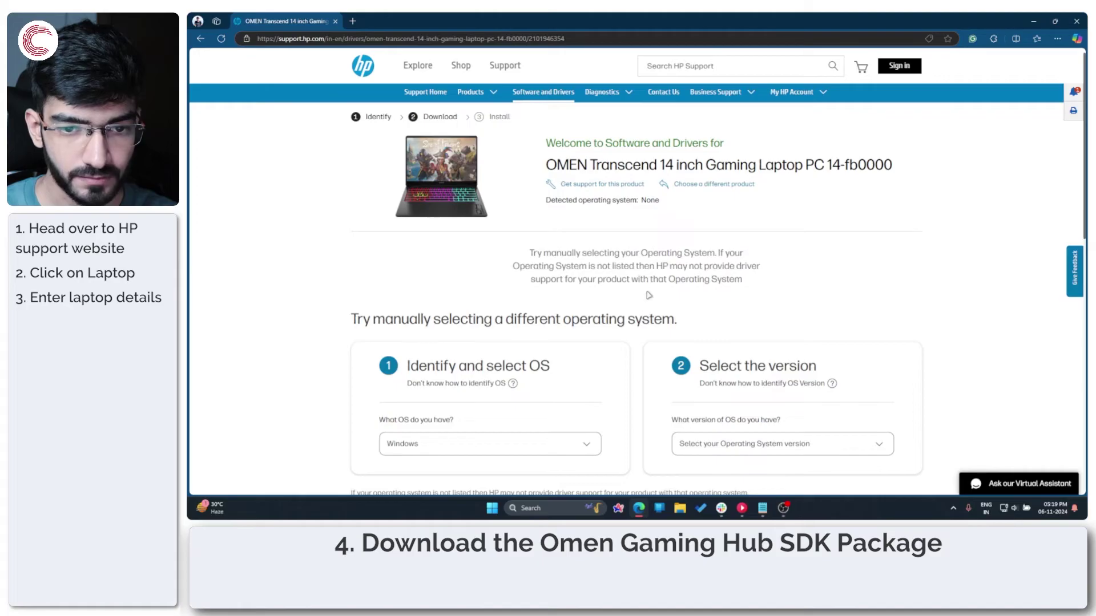
Submit Windows 11 version 23H2 (64-bit) as the OS and expand the Utility-Tools drivers
{"action": "scroll", "coordinate": [647, 297], "scroll_direction": "down", "scroll_amount": 3}
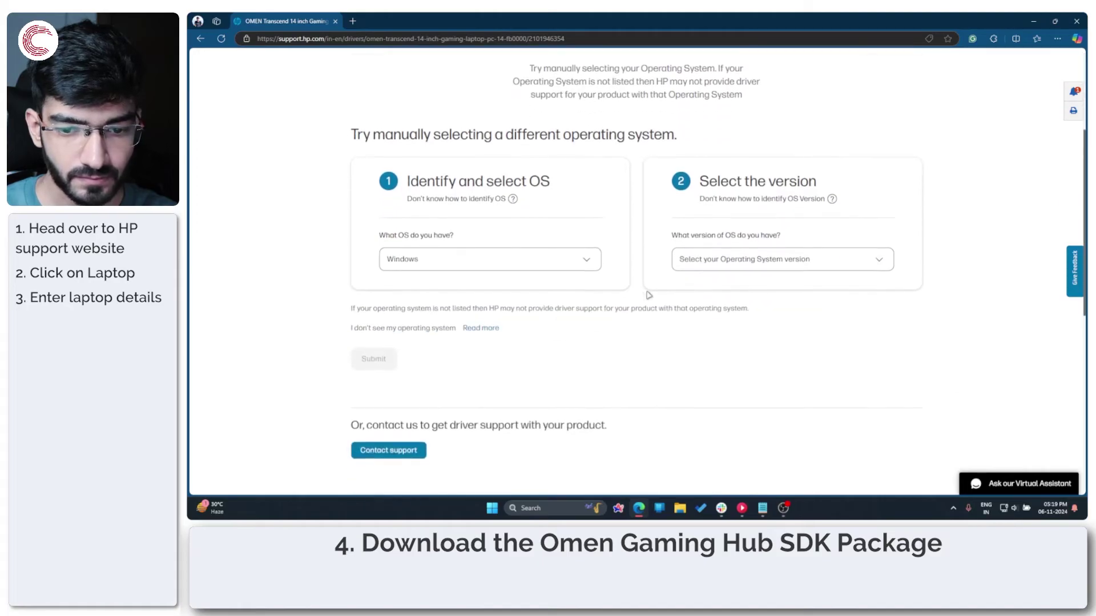
{"action": "left_click", "coordinate": [708, 260]}
{"action": "left_click", "coordinate": [711, 319]}
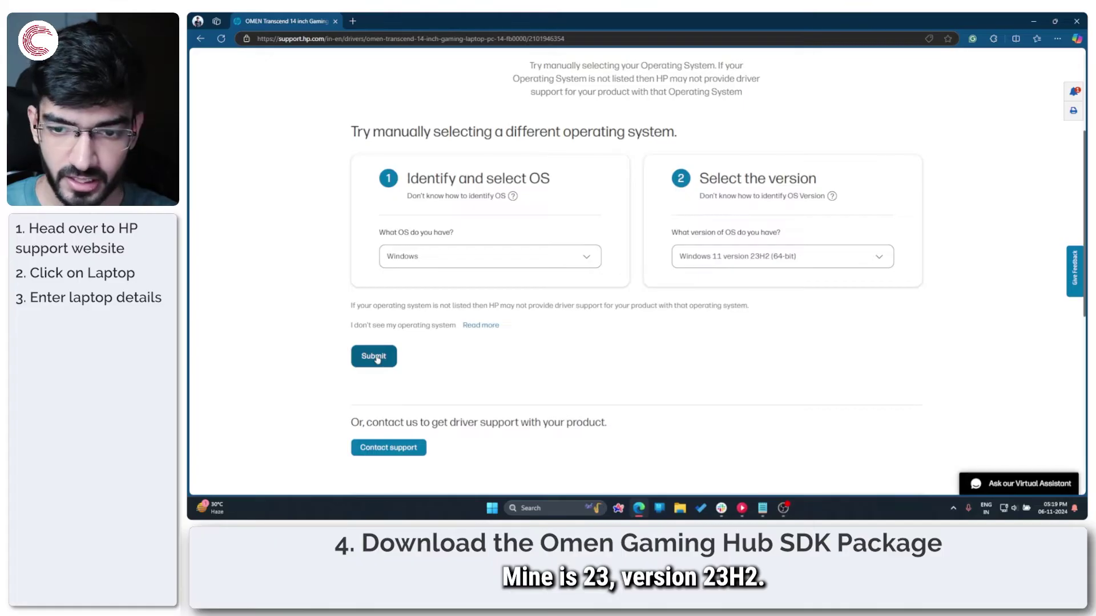
{"action": "left_click", "coordinate": [376, 357]}
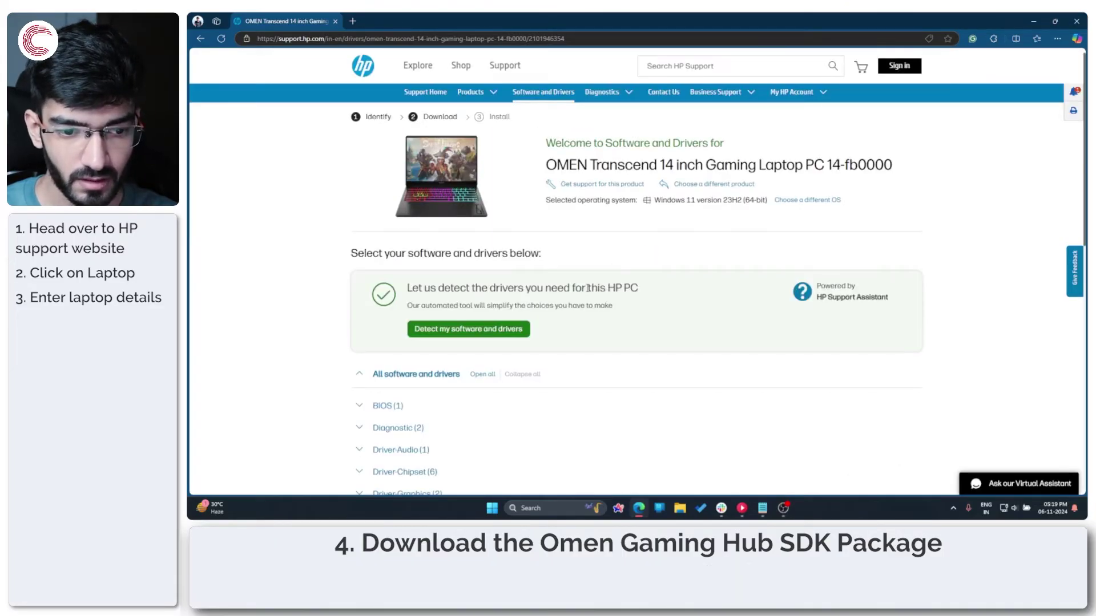
{"action": "scroll", "coordinate": [588, 288], "scroll_direction": "down", "scroll_amount": 3}
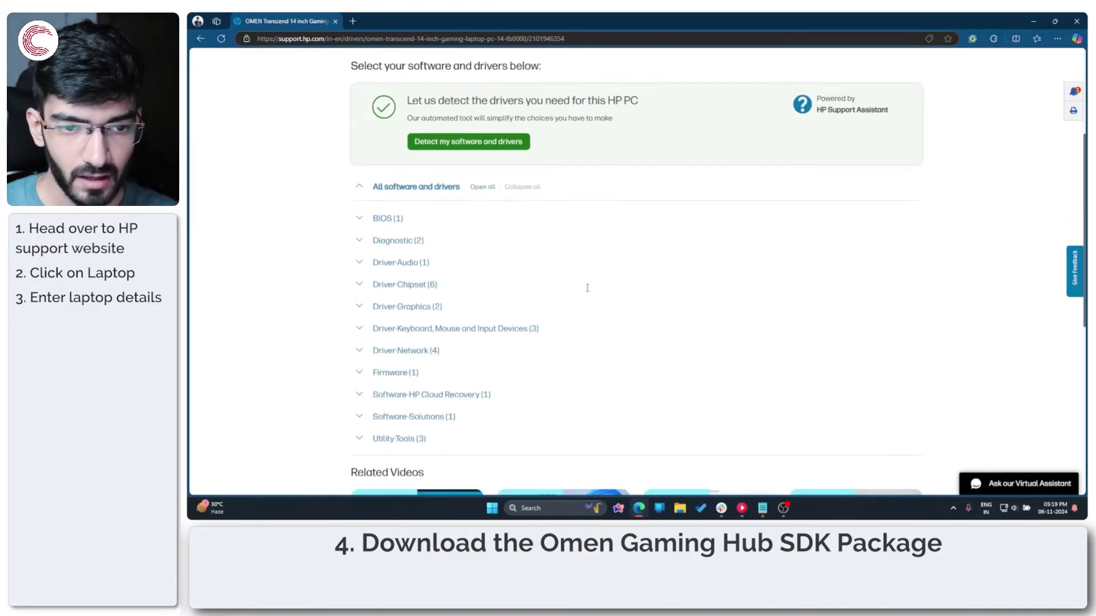
{"action": "scroll", "coordinate": [588, 290], "scroll_direction": "down", "scroll_amount": 1}
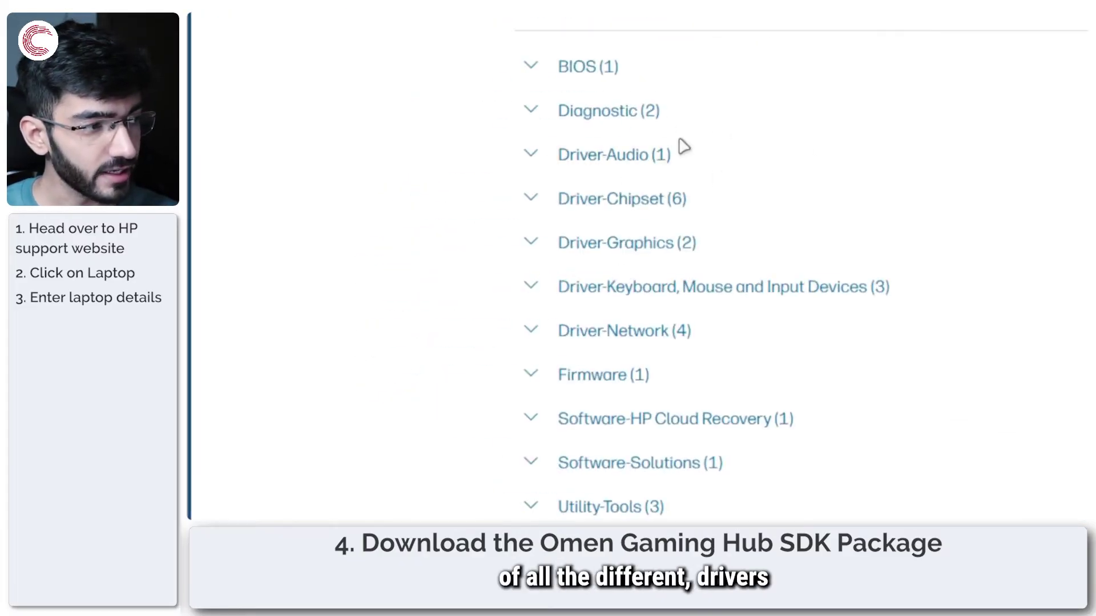
{"action": "scroll", "coordinate": [621, 416], "scroll_direction": "down", "scroll_amount": 1}
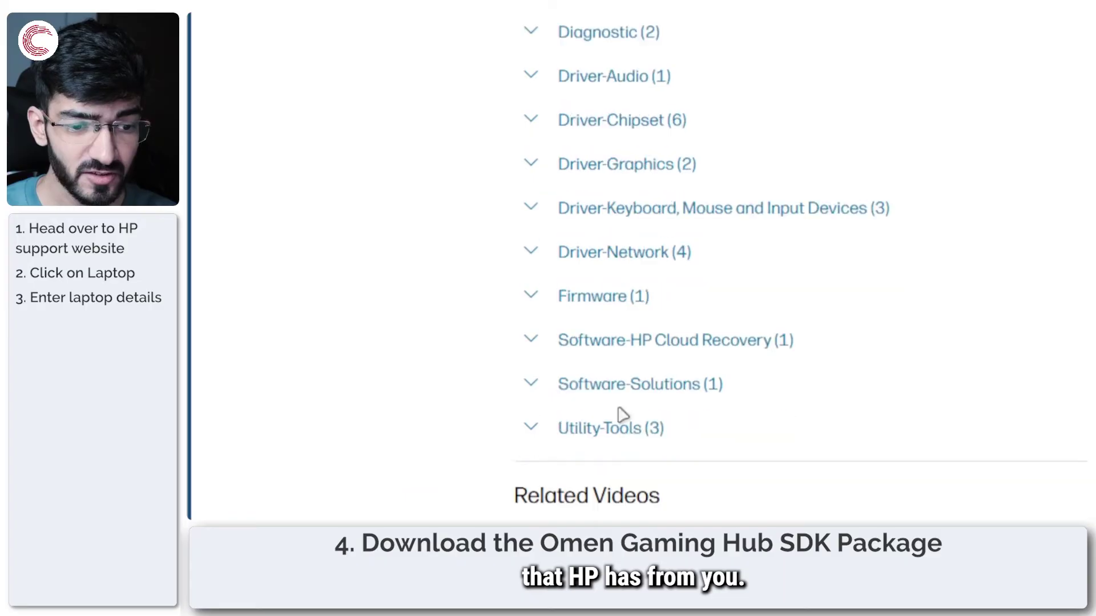
{"action": "left_click", "coordinate": [622, 431]}
{"action": "scroll", "coordinate": [622, 276], "scroll_direction": "down", "scroll_amount": 3}
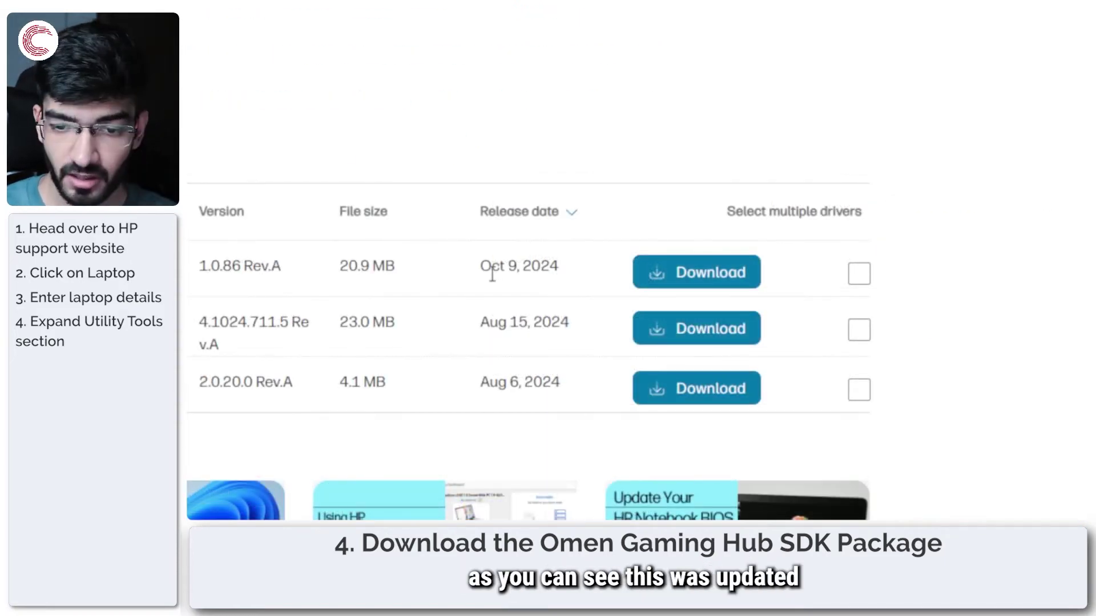
Download the OMEN Gaming Hub SDK Package manually, declining the feedback survey
{"action": "left_click", "coordinate": [680, 277]}
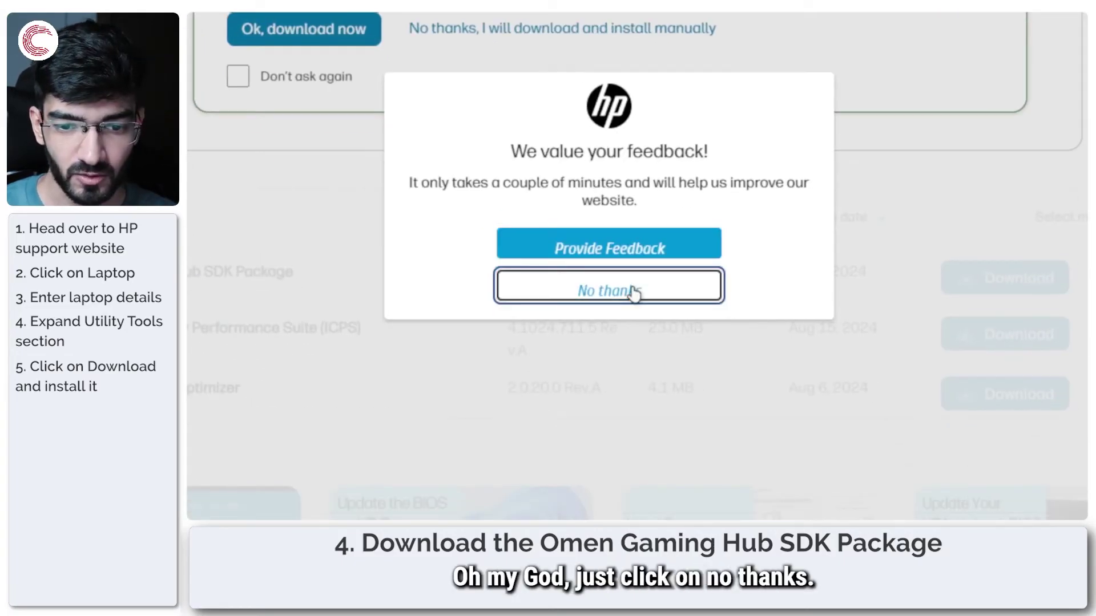
{"action": "left_click", "coordinate": [633, 289]}
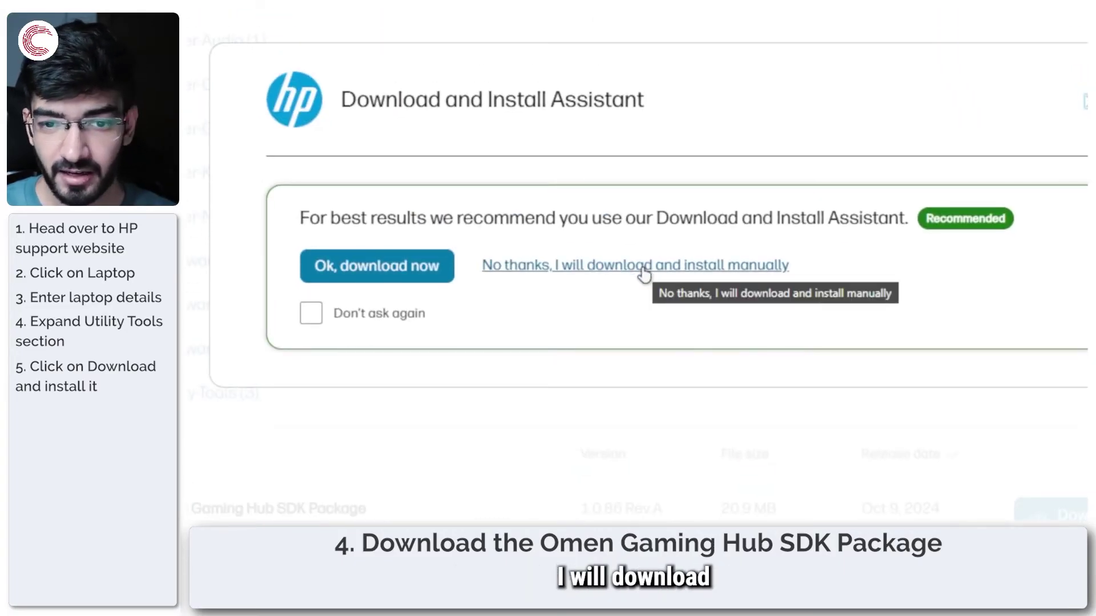
{"action": "left_click", "coordinate": [643, 274]}
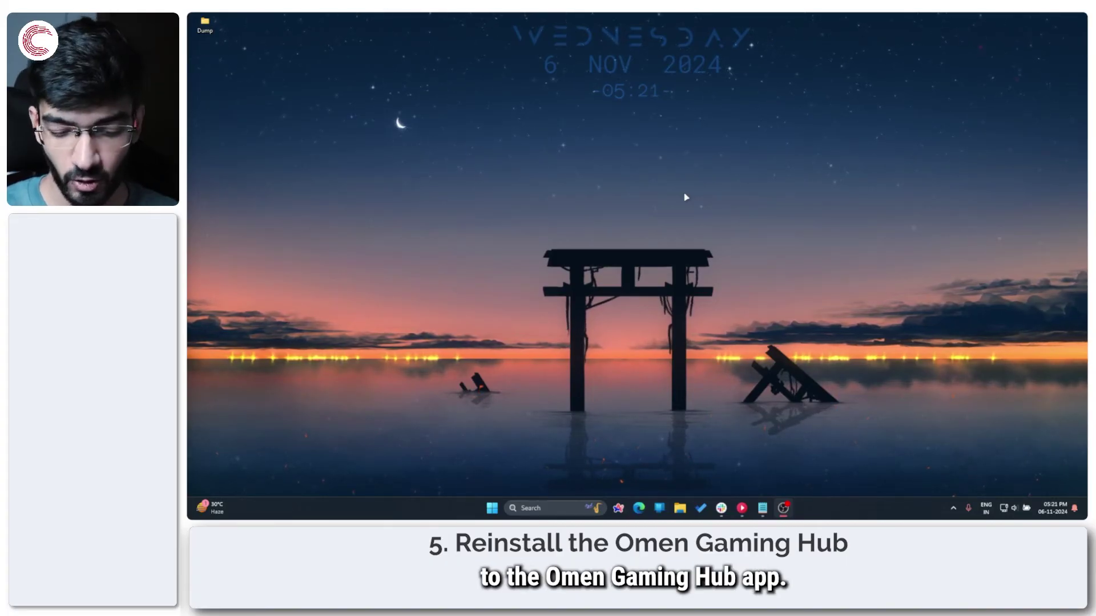
Uninstall OMEN Gaming Hub via an 'omen' search in Installed apps, then close Settings
{"action": "key", "text": "super+x"}
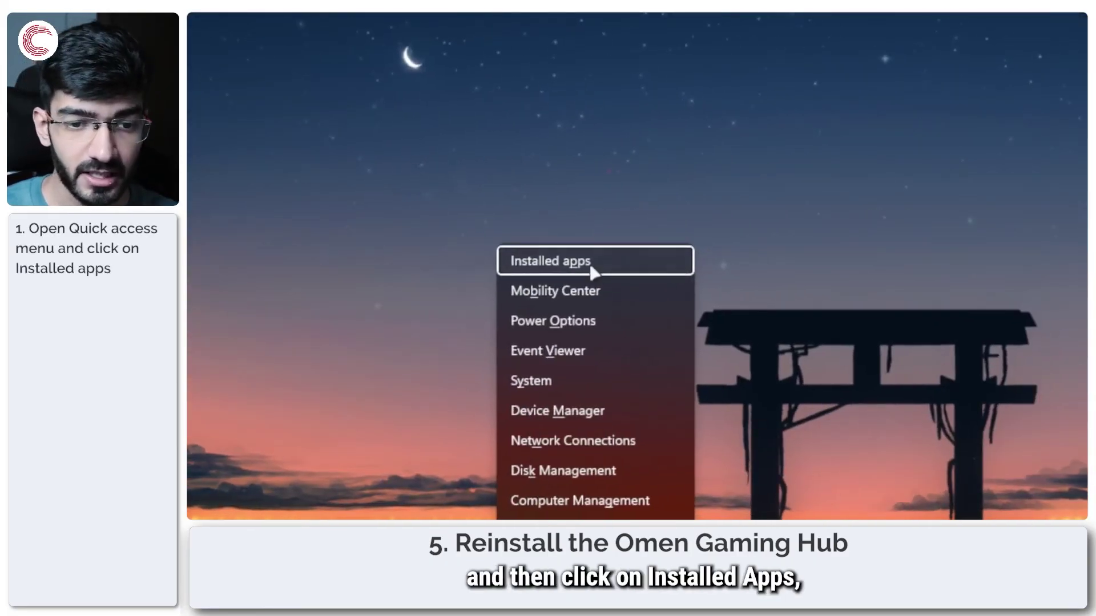
{"action": "left_click", "coordinate": [330, 350]}
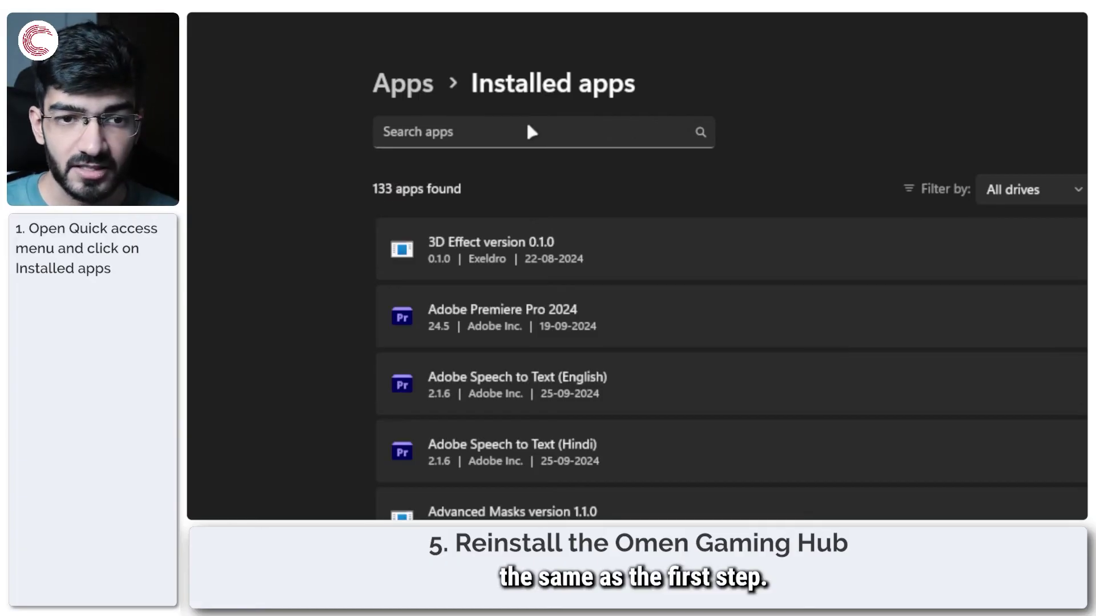
{"action": "left_click", "coordinate": [529, 130]}
{"action": "type", "text": "omen"}
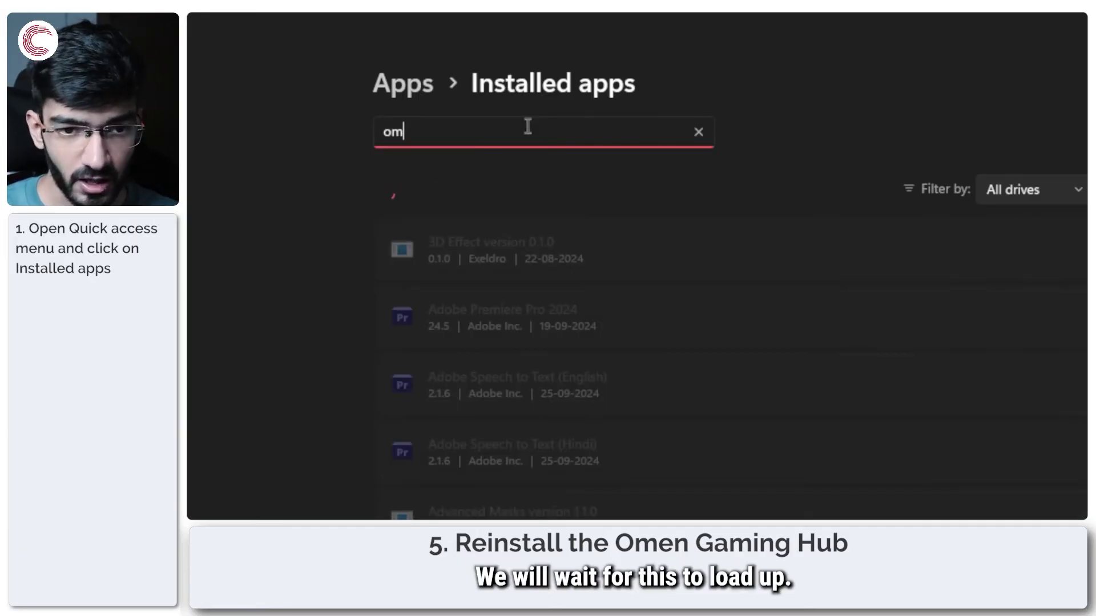
{"action": "left_click", "coordinate": [577, 261]}
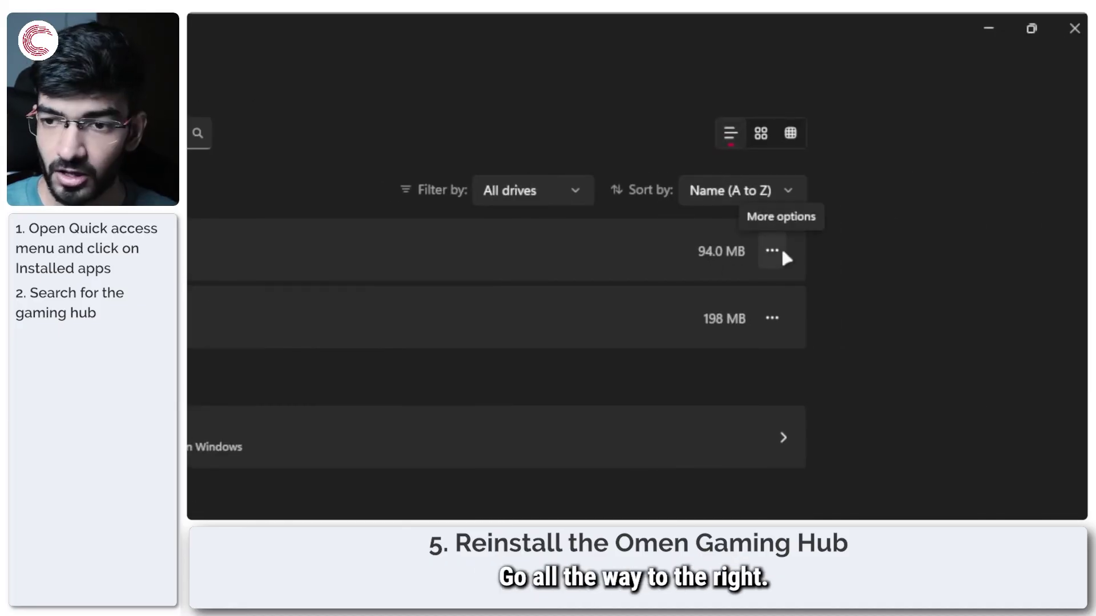
{"action": "left_click", "coordinate": [782, 252]}
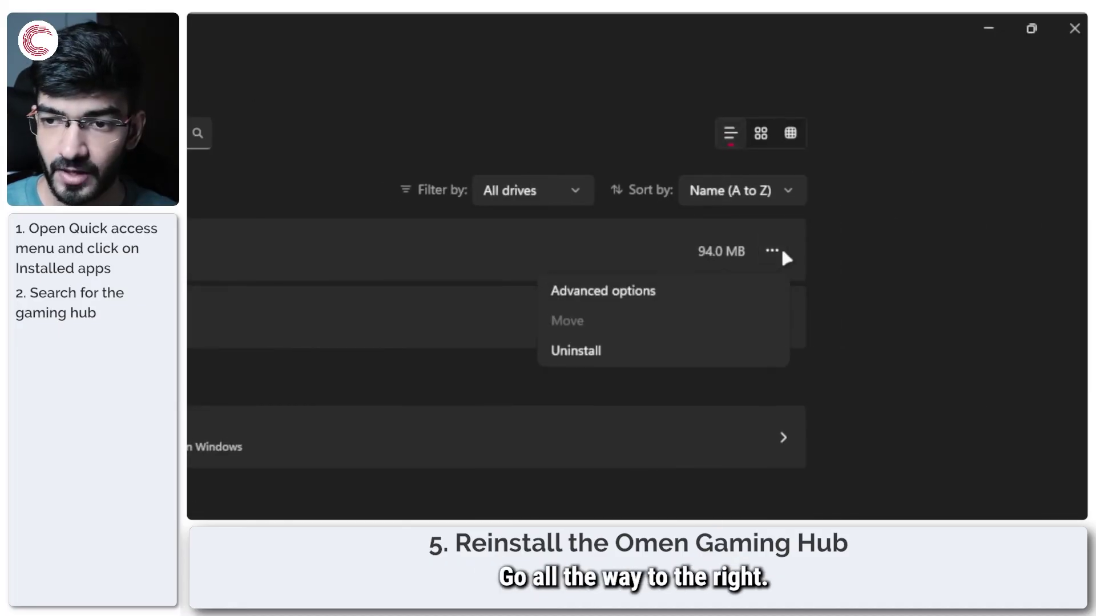
{"action": "left_click", "coordinate": [657, 351]}
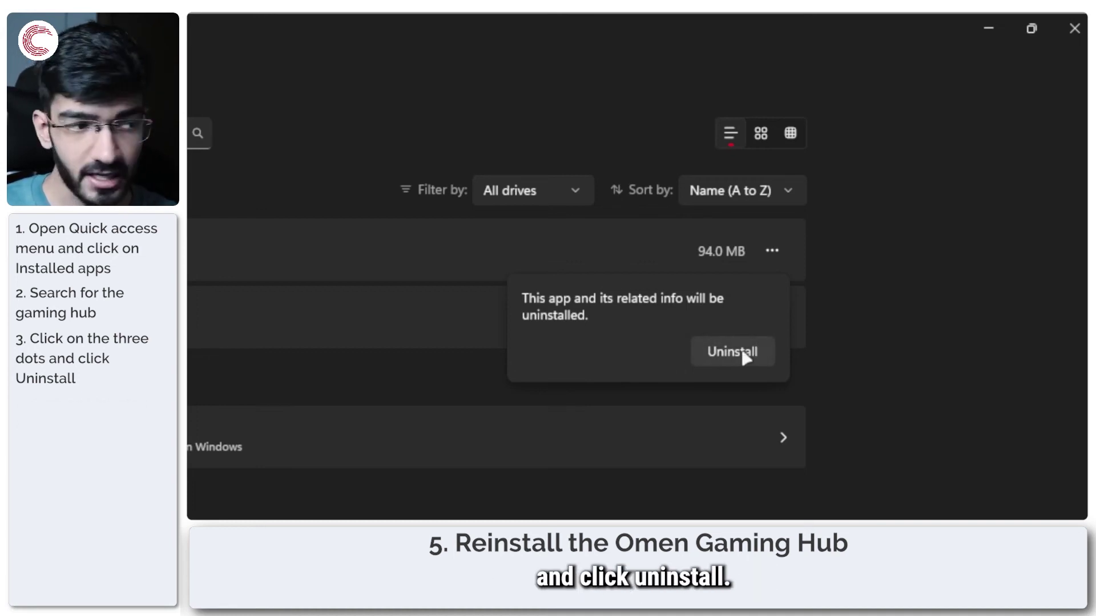
{"action": "left_click", "coordinate": [885, 321]}
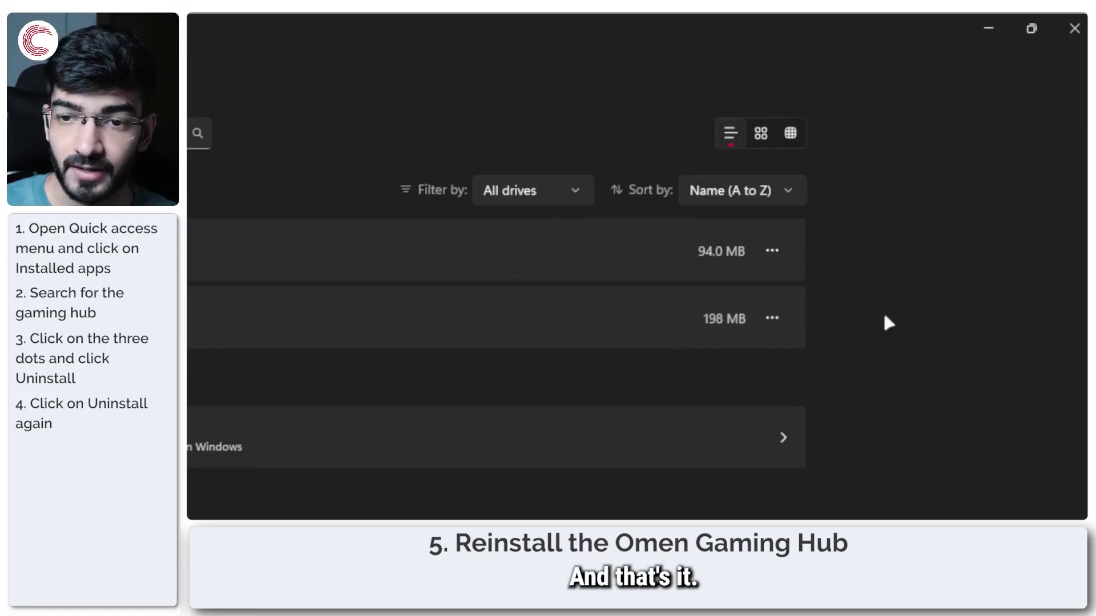
{"action": "left_click", "coordinate": [1074, 28]}
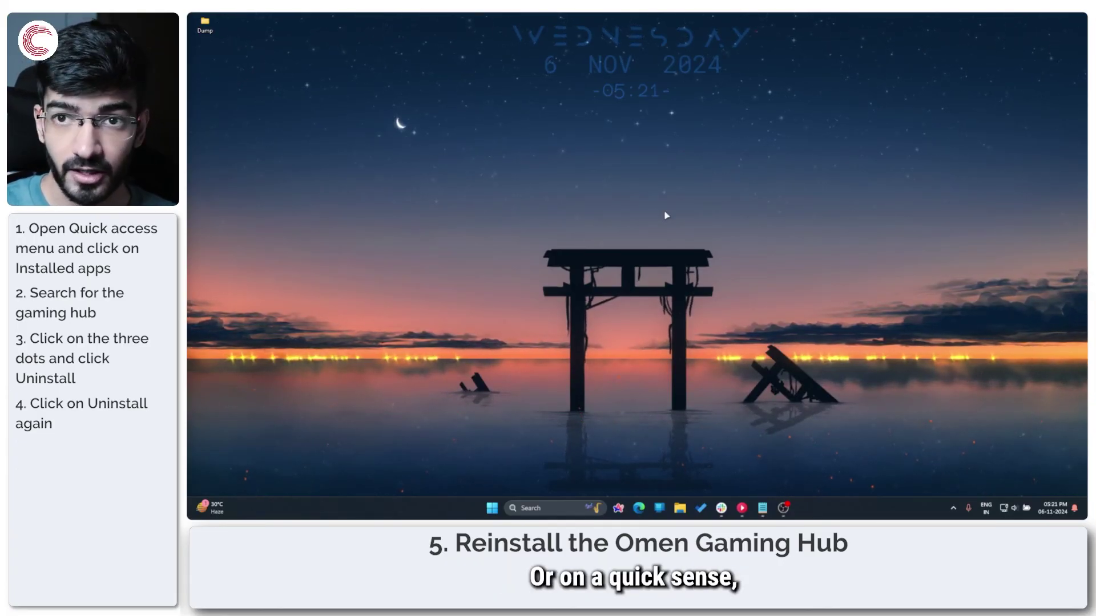
Launch Microsoft Store from Start and search 'omen gaming hub' to reach the OMEN Gaming Hub page
{"action": "key", "text": "super"}
{"action": "left_click", "coordinate": [658, 228]}
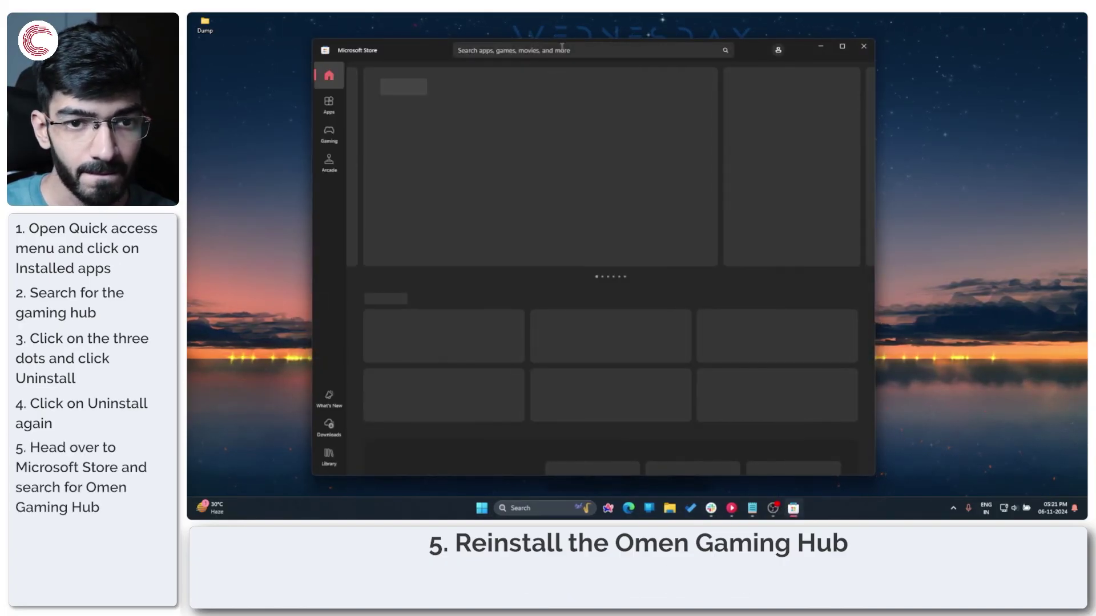
{"action": "left_click", "coordinate": [562, 50]}
{"action": "type", "text": "omen "}
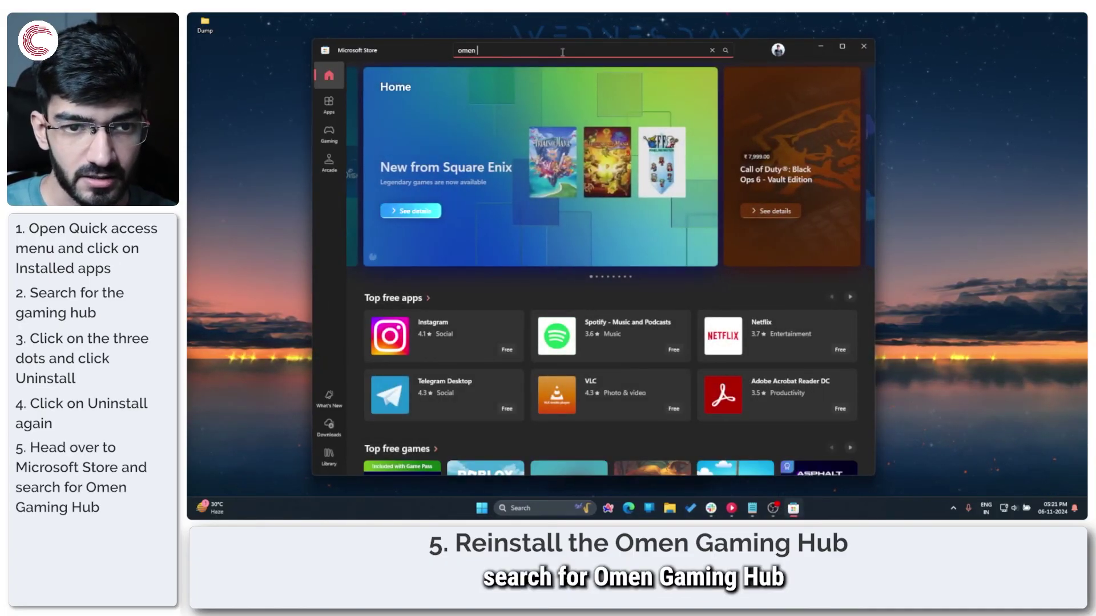
{"action": "type", "text": "gaming hub"}
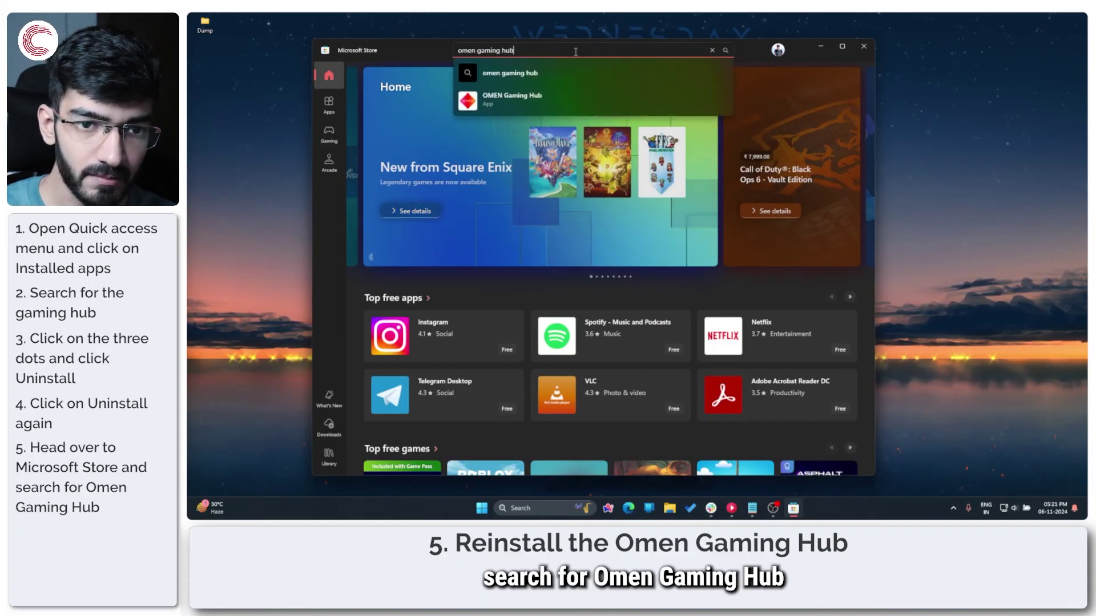
{"action": "left_click", "coordinate": [534, 99]}
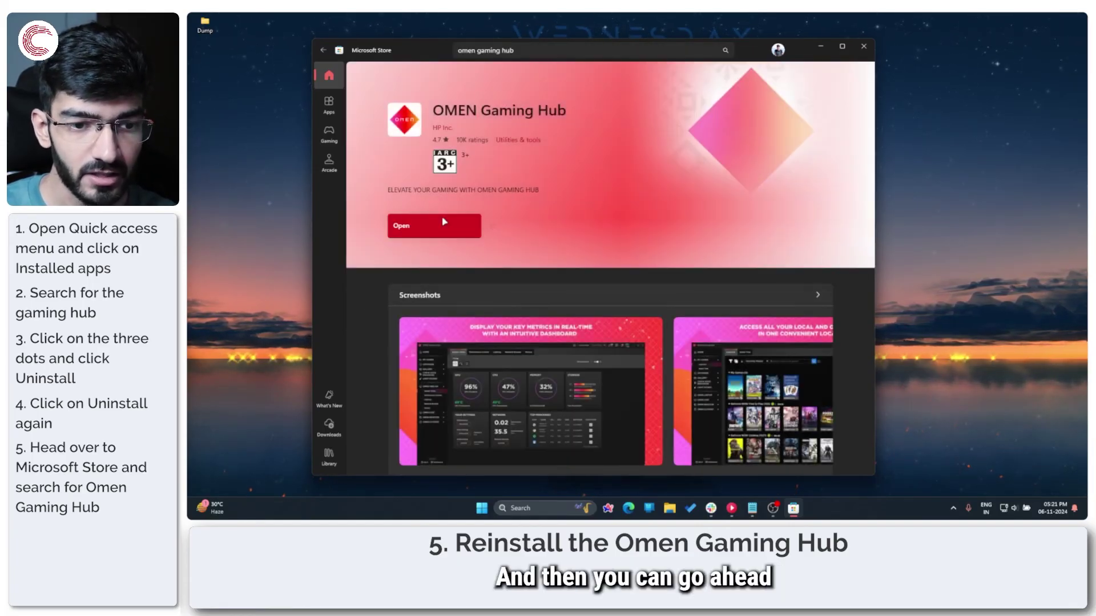